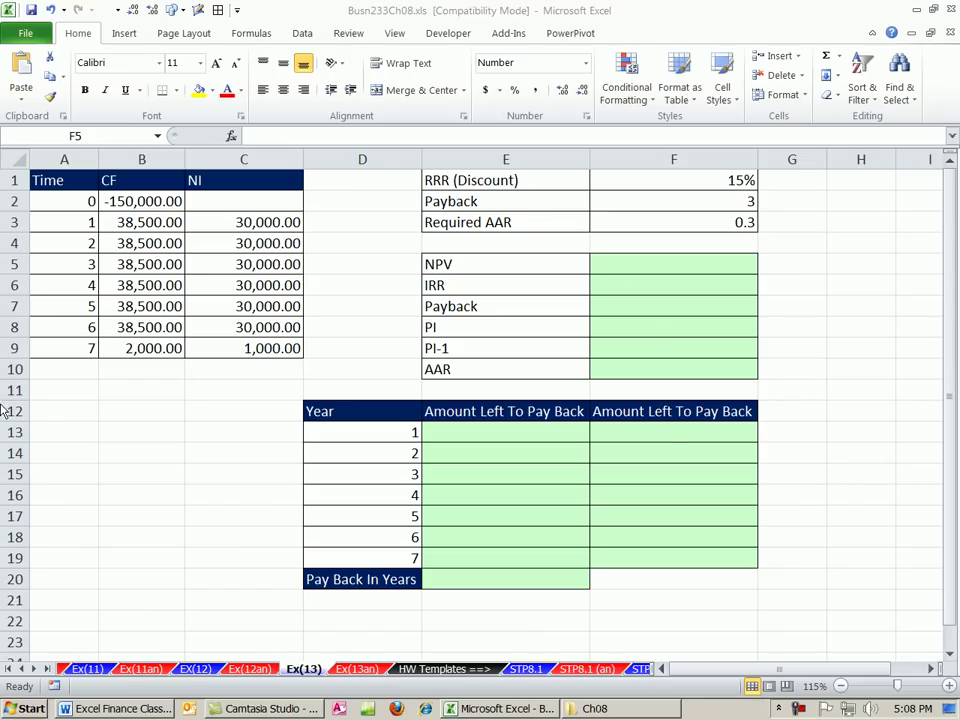
- Enter =NPV(F1,B3:B9)+B2 in F5 using the 15% rate and year 1–7 cash flows
click(368, 10)
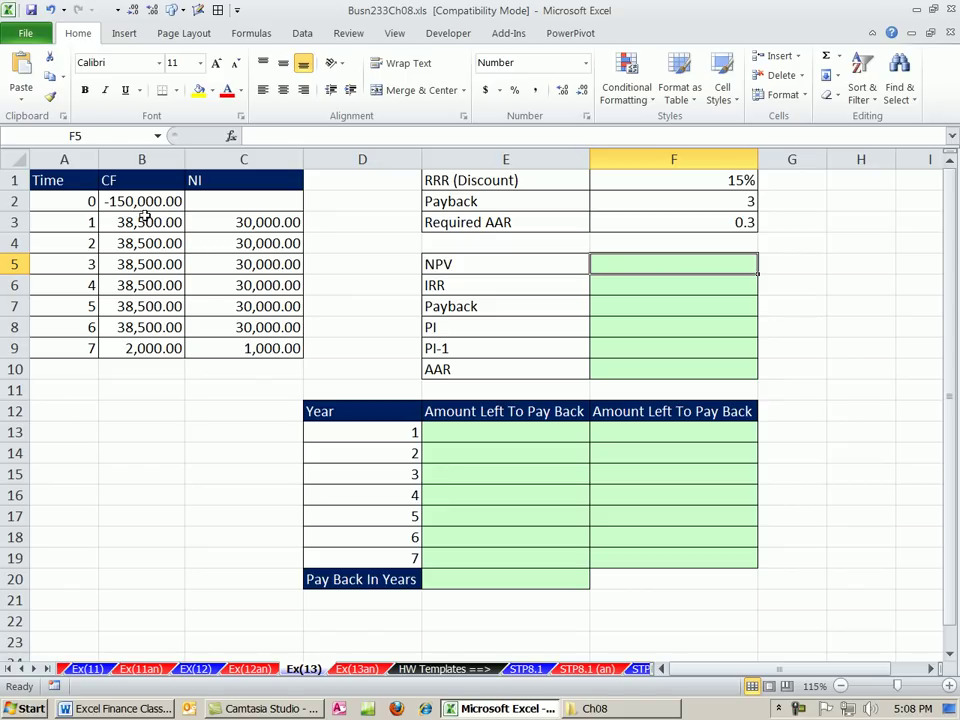
drag(141, 200, 163, 343)
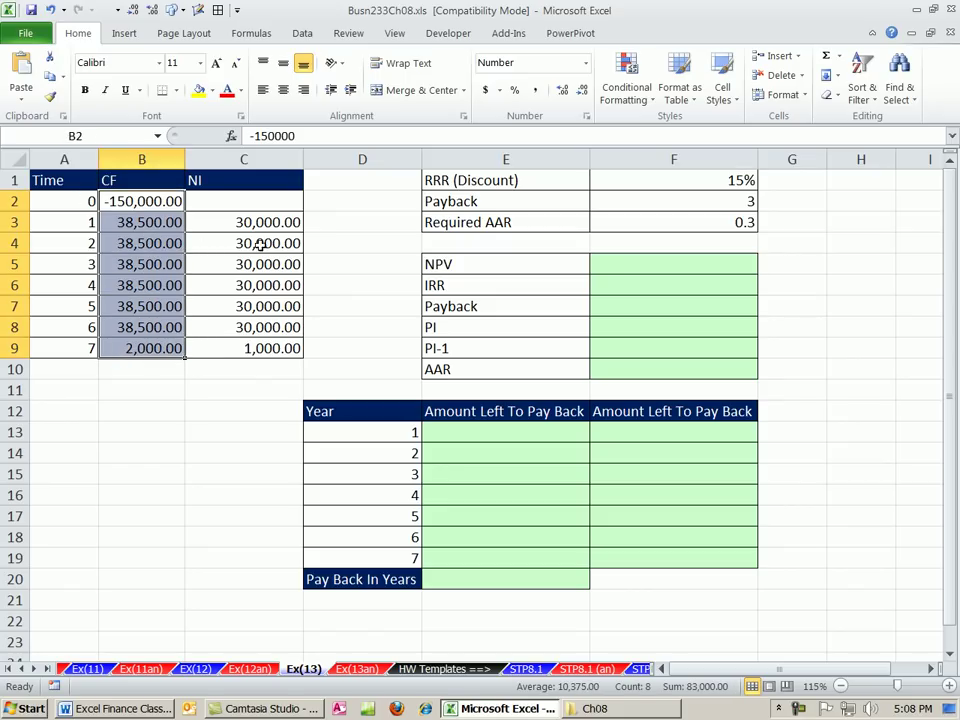
drag(253, 221, 265, 342)
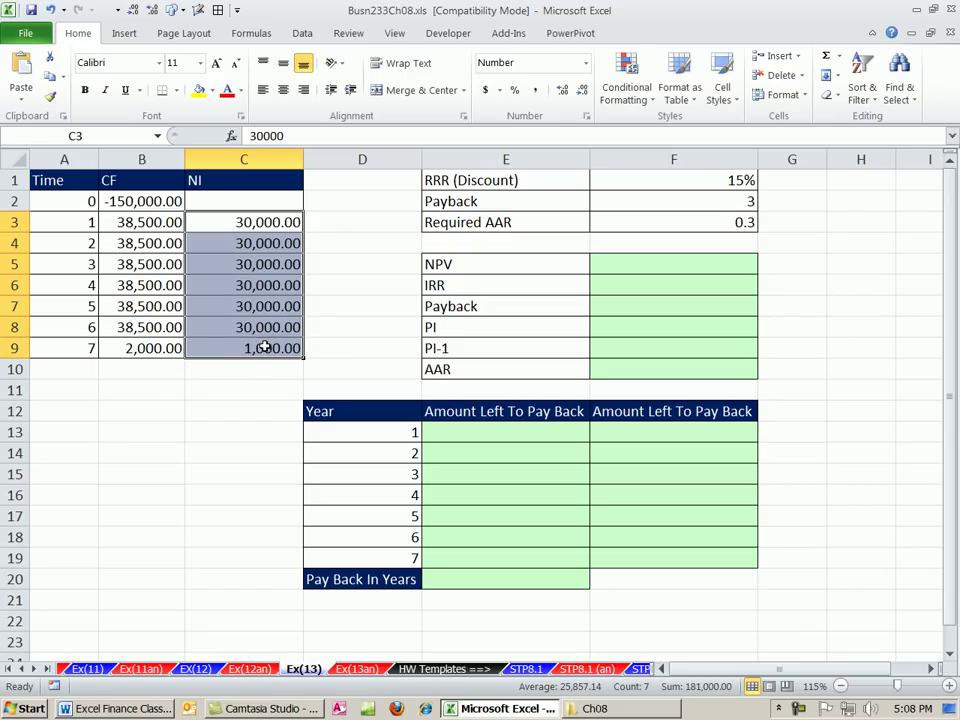
click(608, 267)
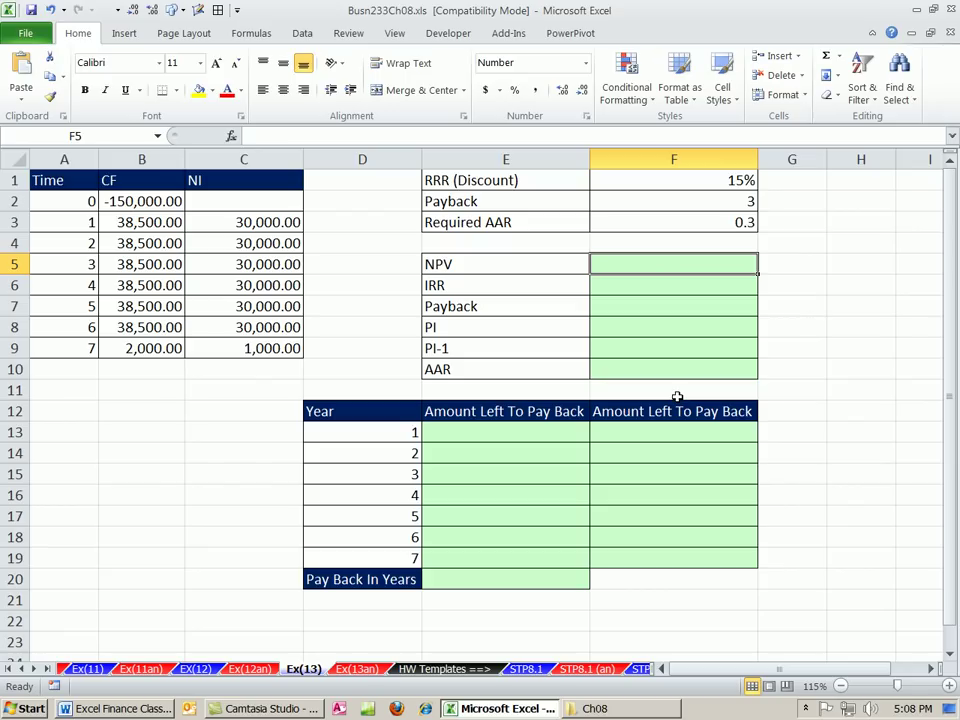
text(=npv)
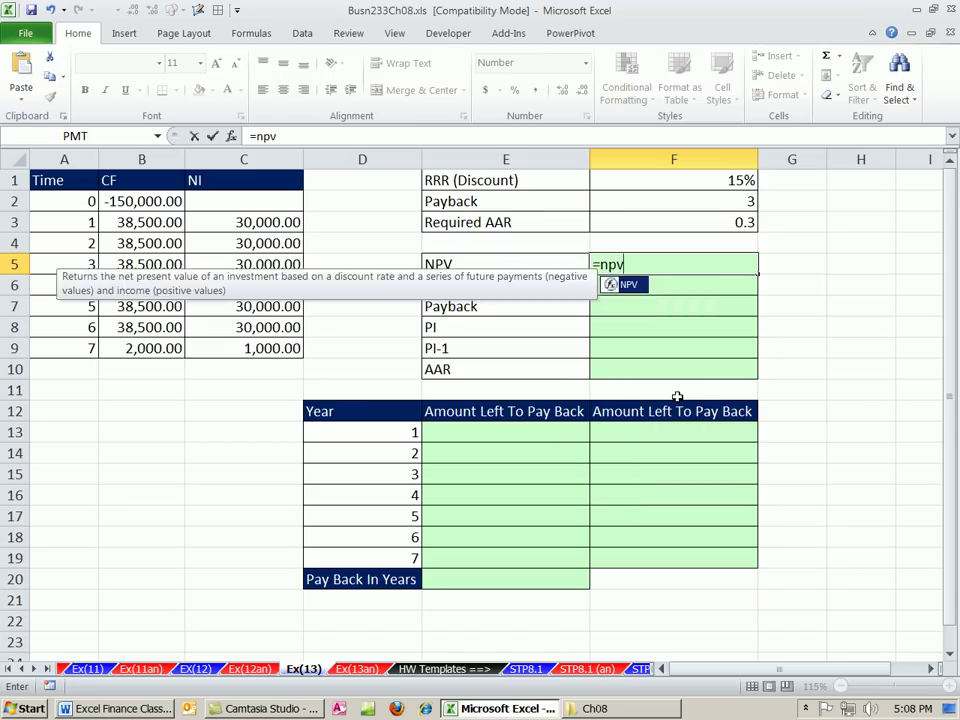
key(Tab)
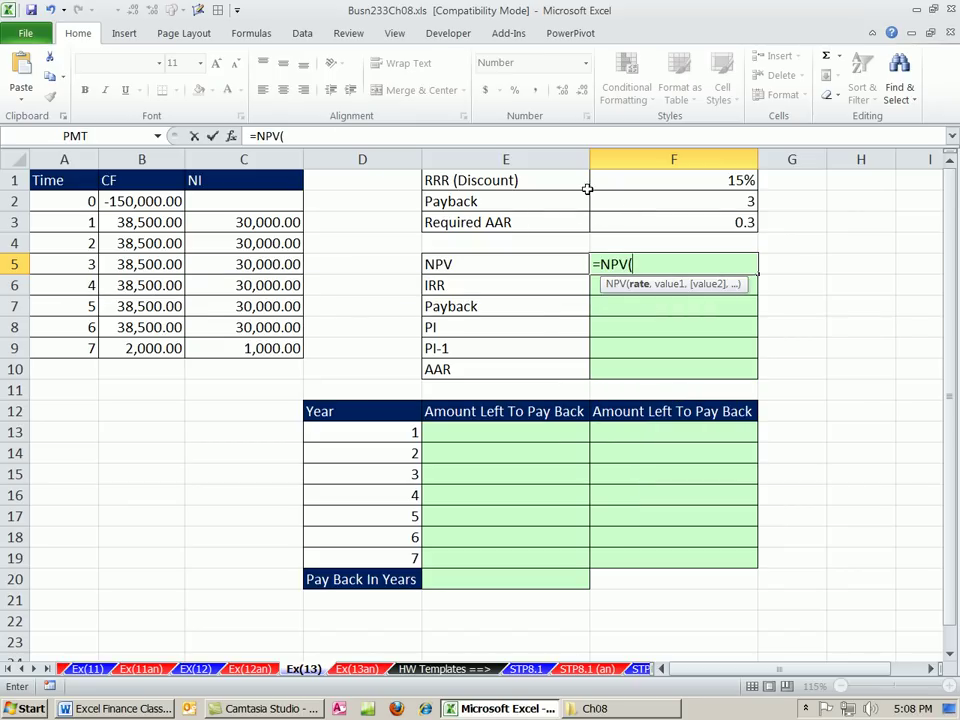
click(602, 182)
text(,)
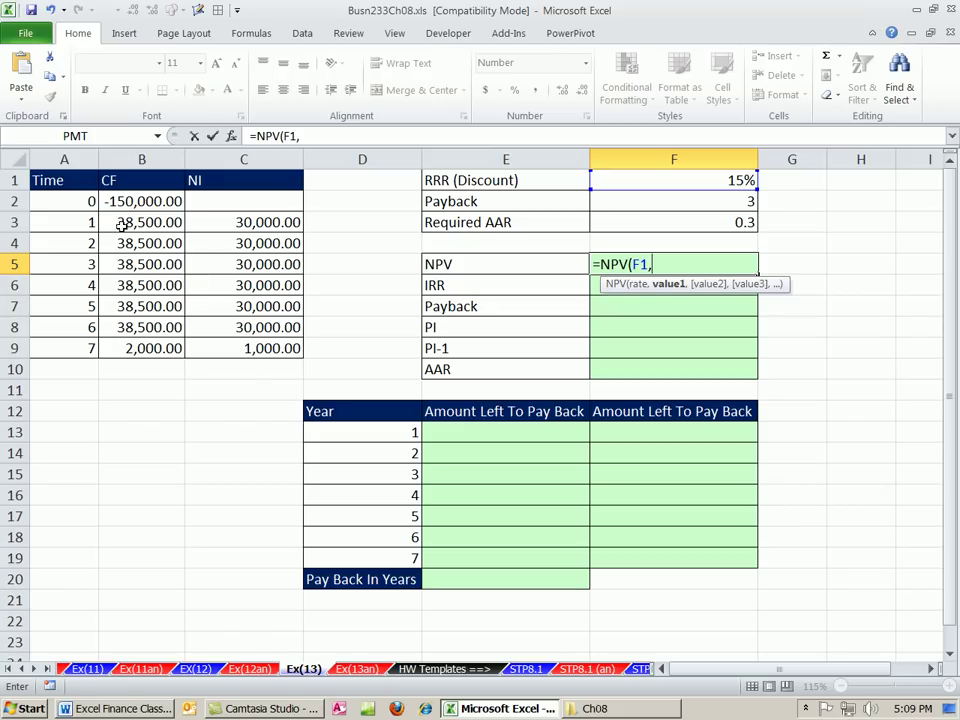
drag(121, 225, 133, 348)
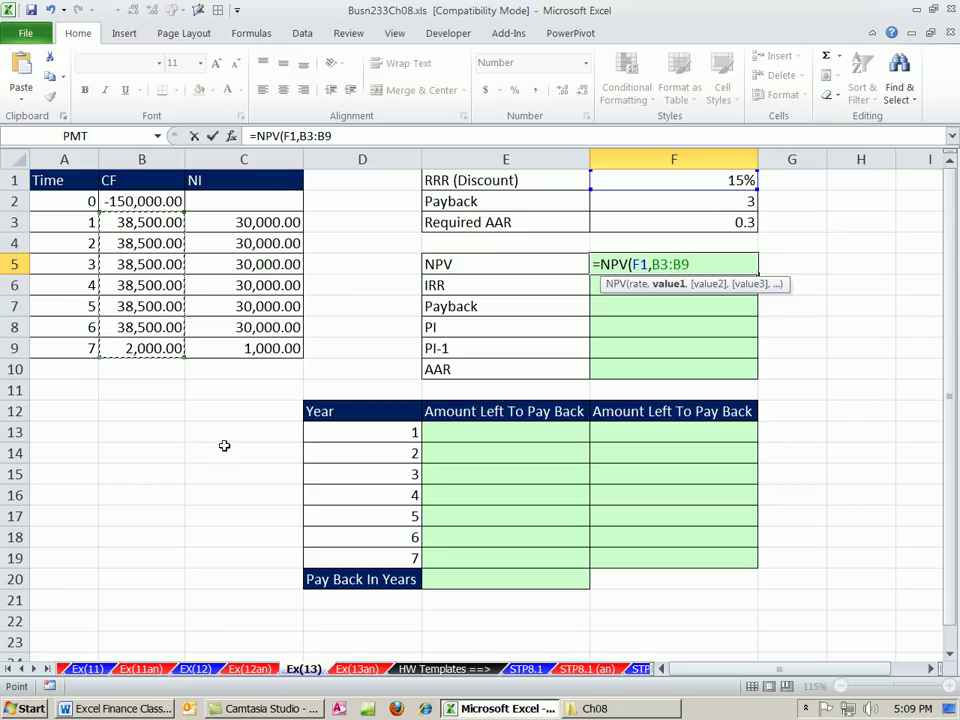
text())
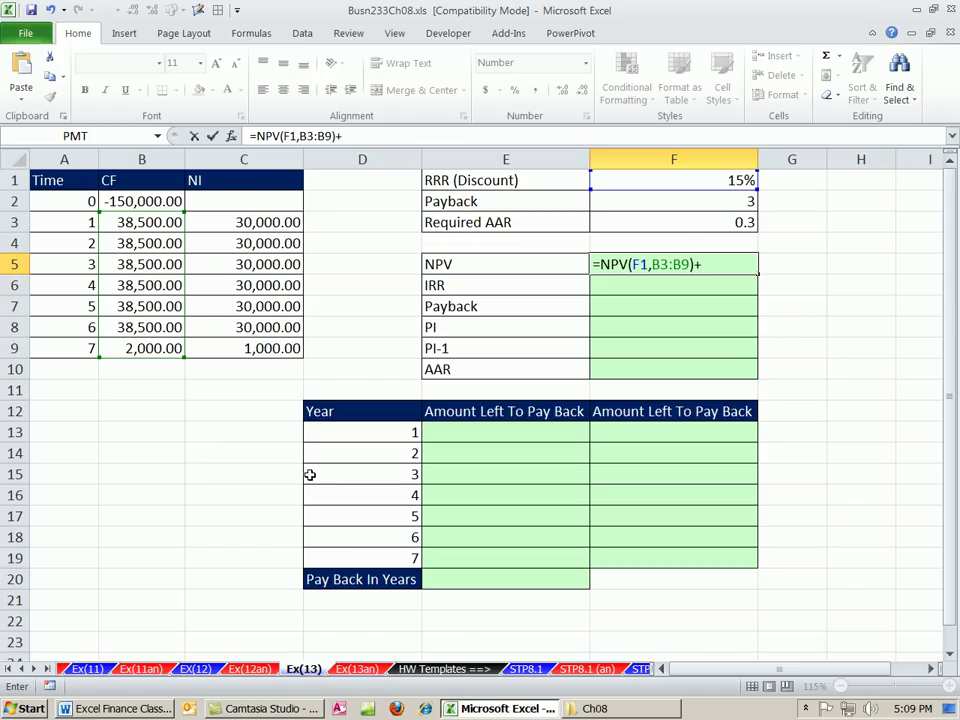
text(+)
click(146, 201)
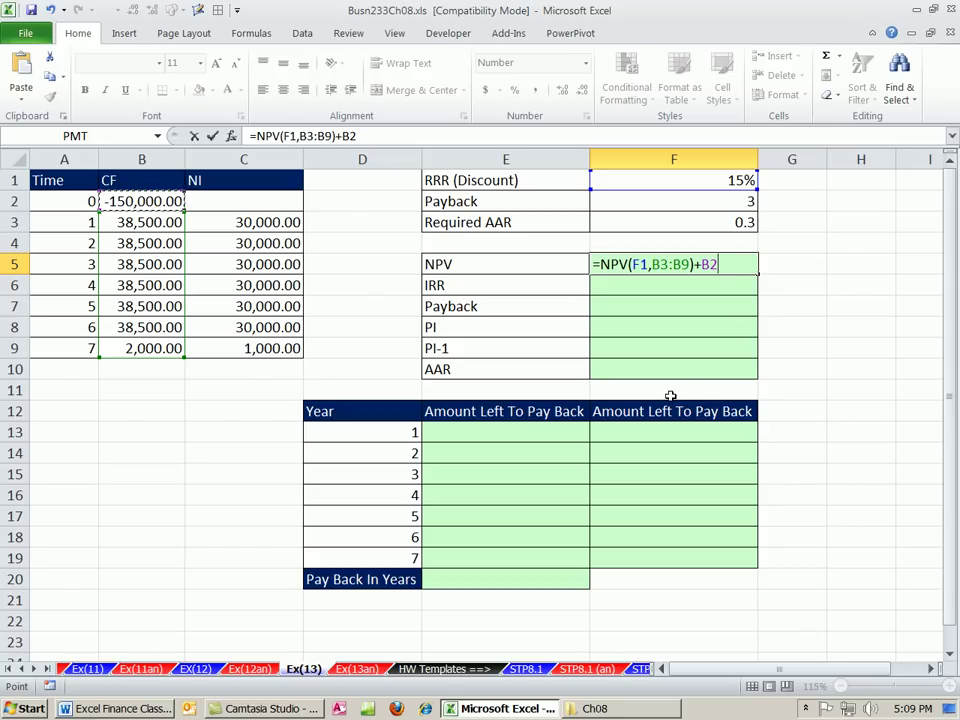
key(Return)
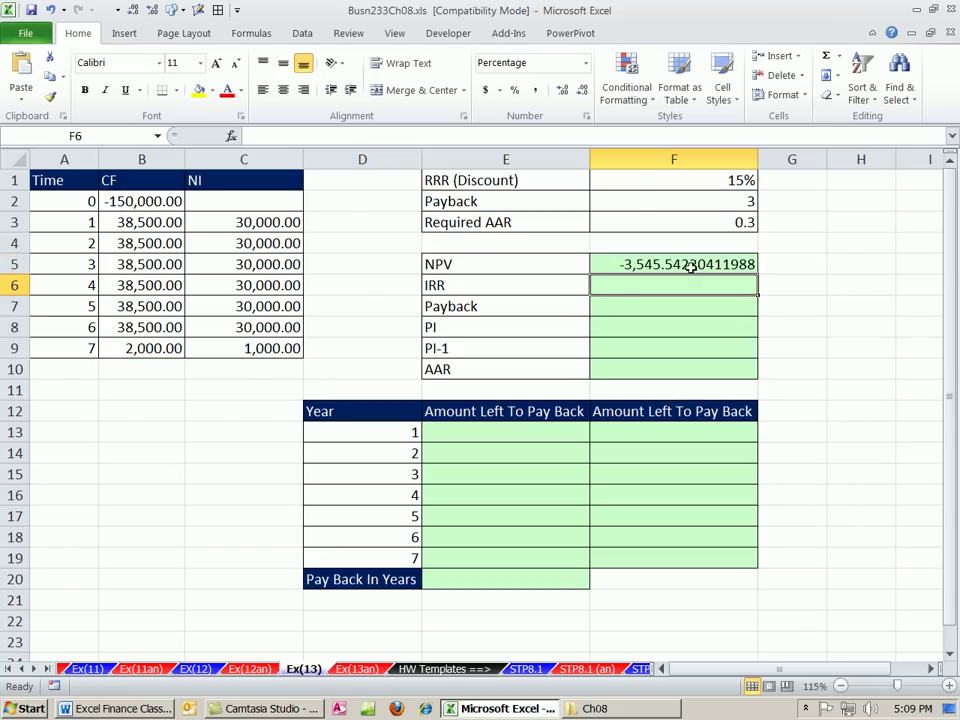
- Reduce F5:F10 to two decimal places so the NPV shows -3,545.54
drag(677, 264, 688, 369)
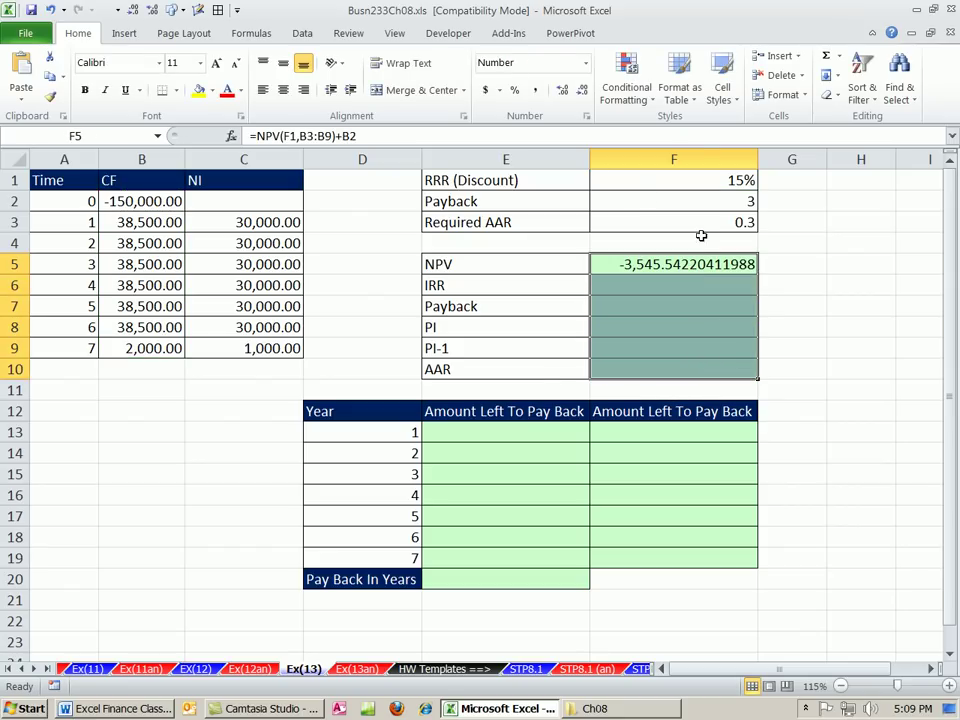
click(587, 91)
click(587, 91)
click(587, 91)
click(587, 91)
click(587, 91)
click(587, 91)
click(587, 91)
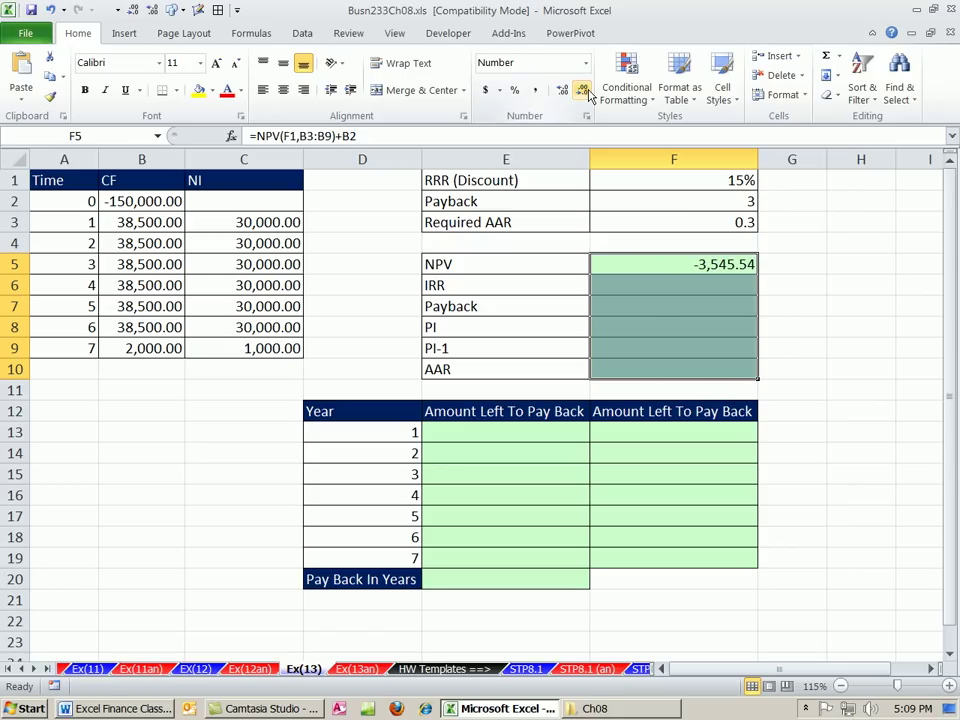
click(671, 288)
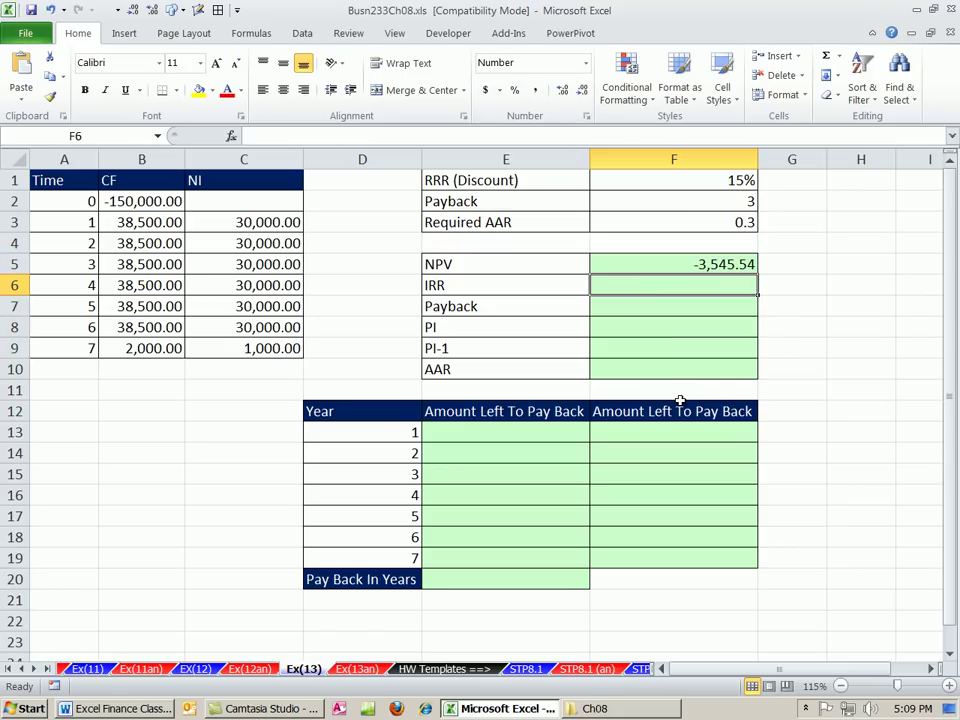
- Enter =IRR(B2:B9) in F6, giving an IRR of 0.14
text(=ir)
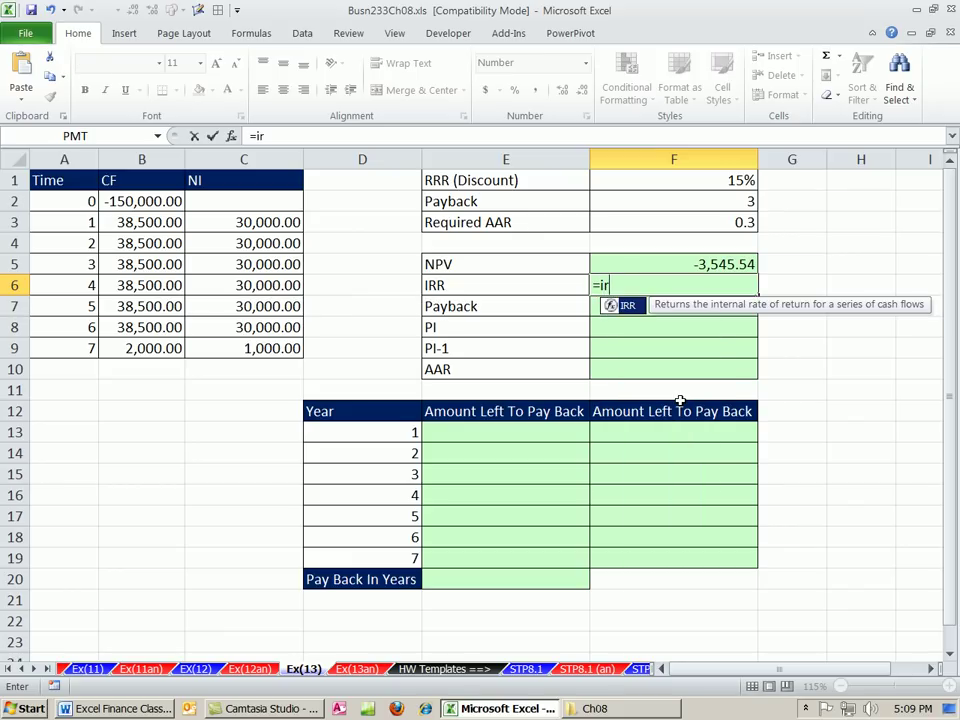
text(r)
key(Tab)
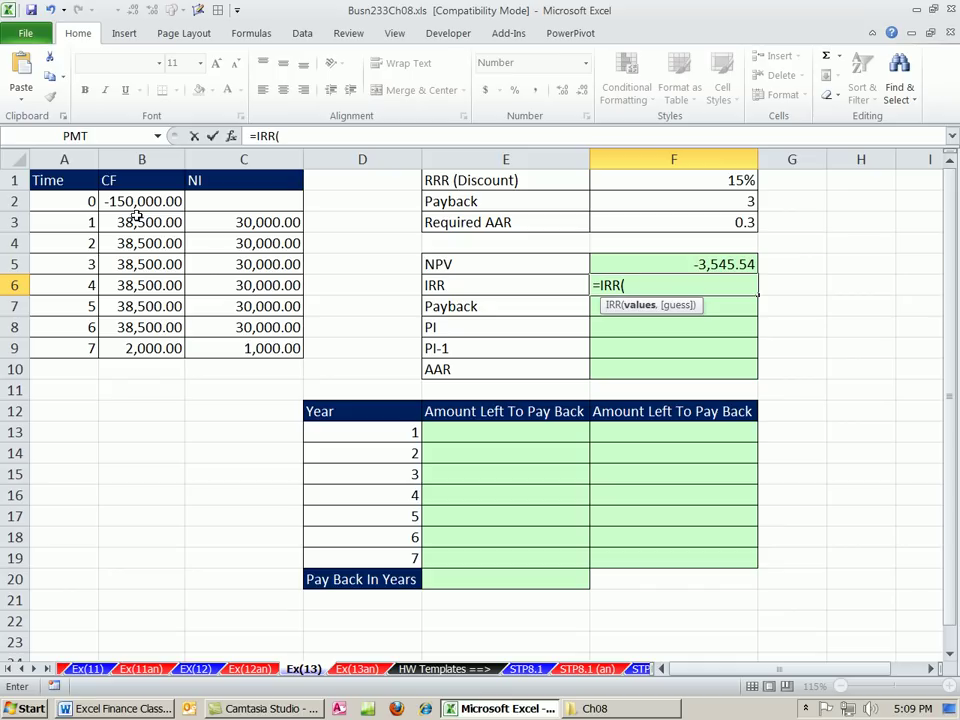
drag(133, 203, 141, 349)
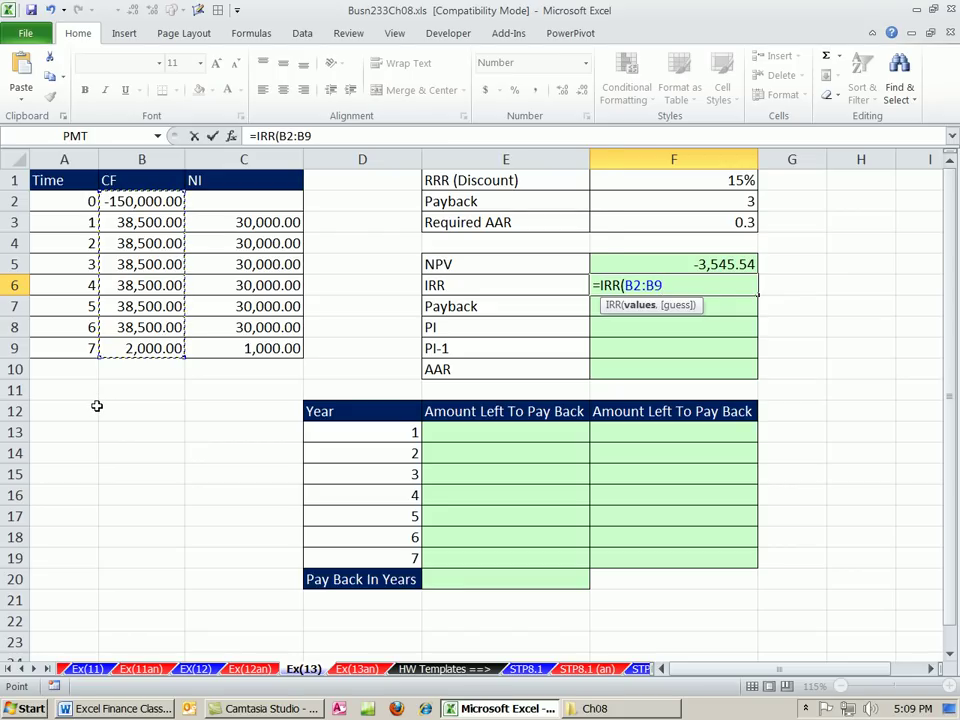
key(ctrl+Return)
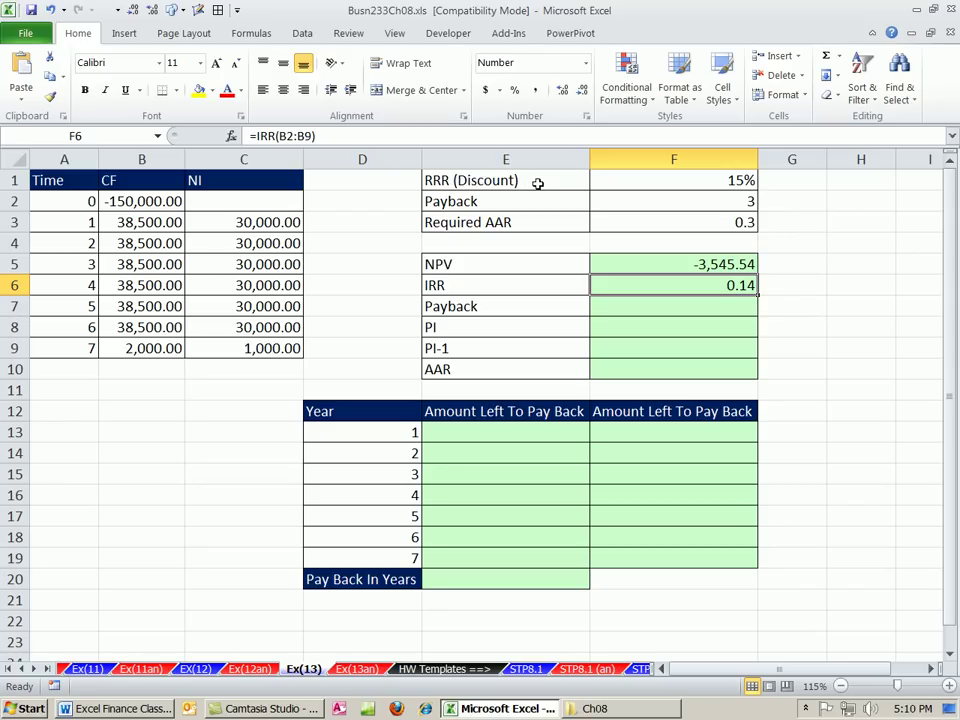
click(791, 286)
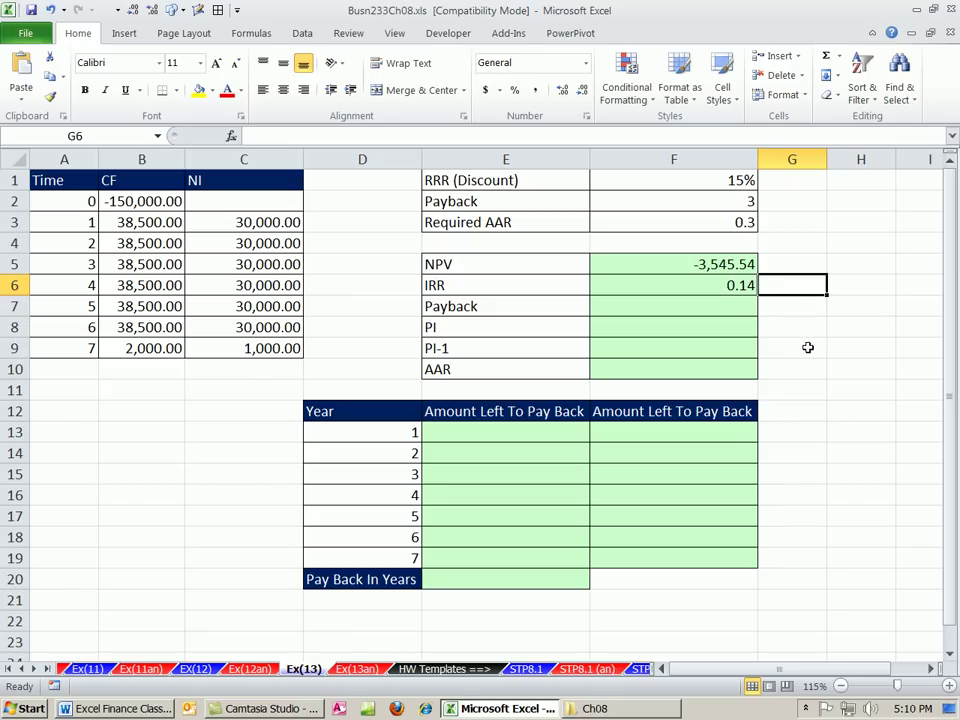
- Type NO in G6 beside the IRR and in G5 beside the NPV
text(NO)
click(797, 264)
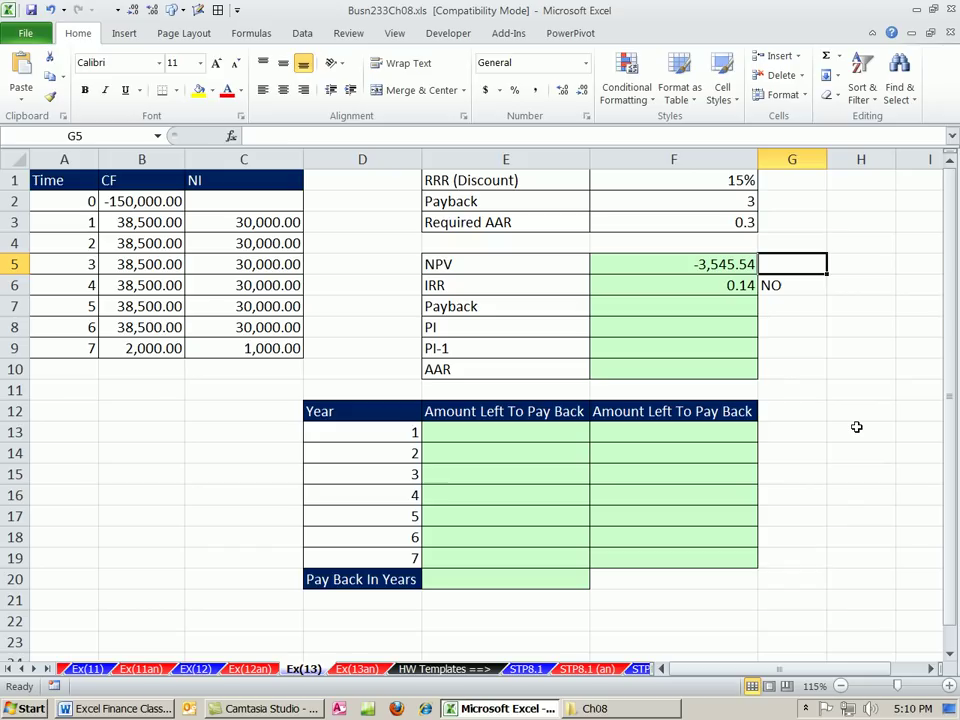
text(NO)
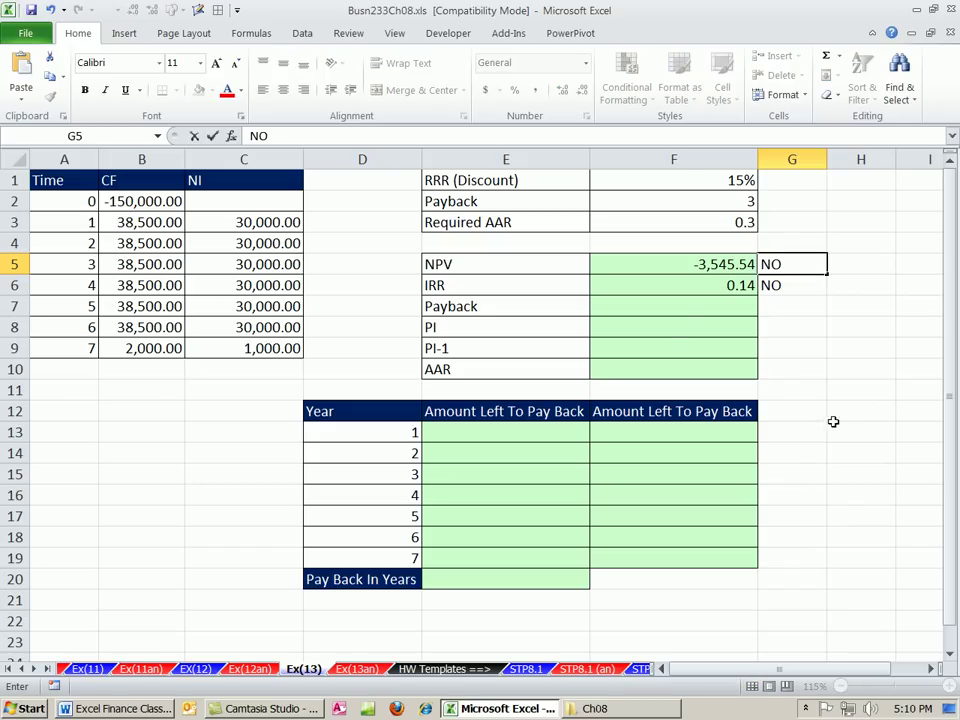
click(672, 310)
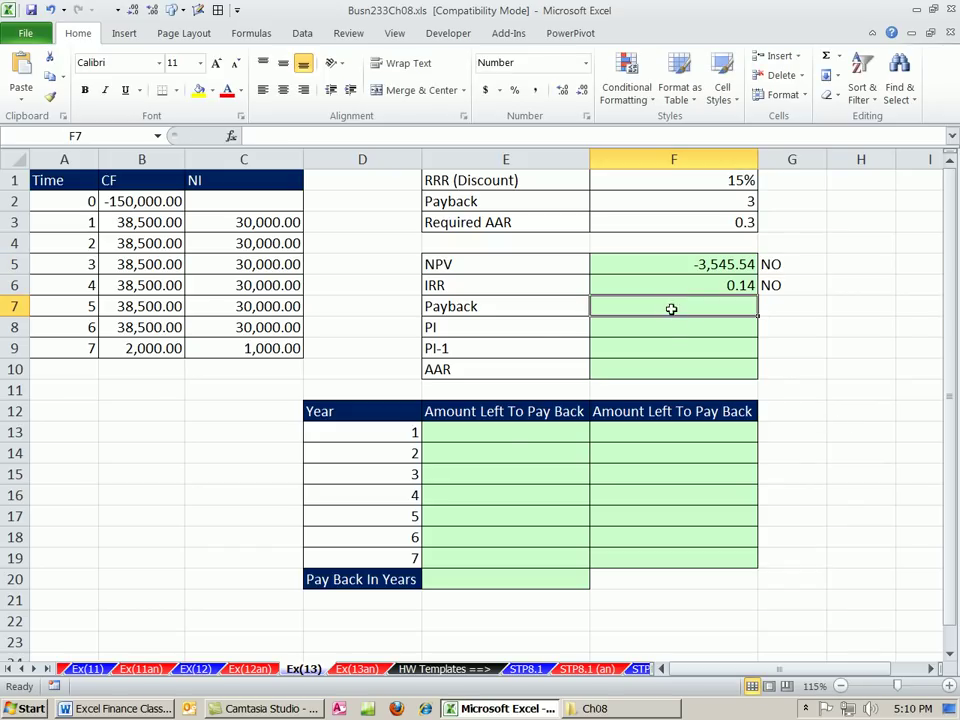
click(513, 436)
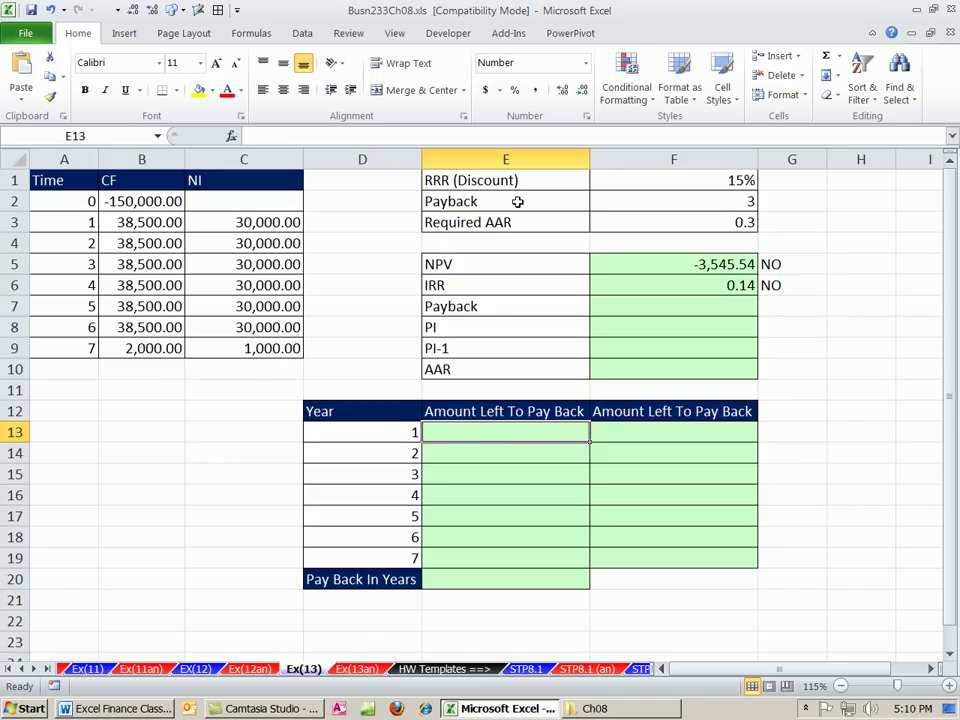
drag(517, 201, 628, 201)
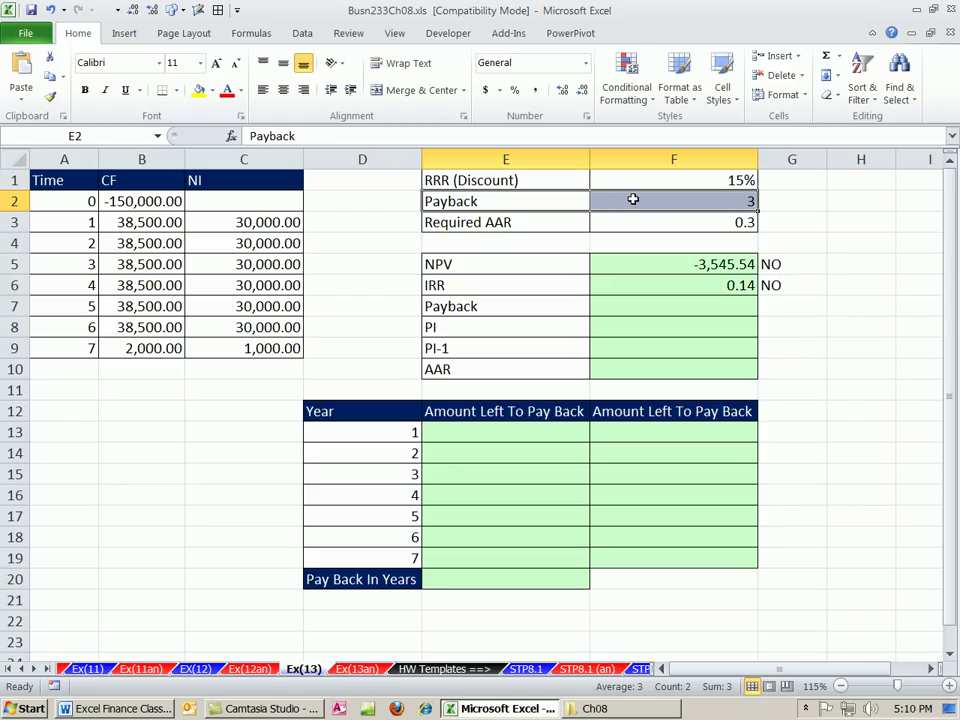
click(570, 432)
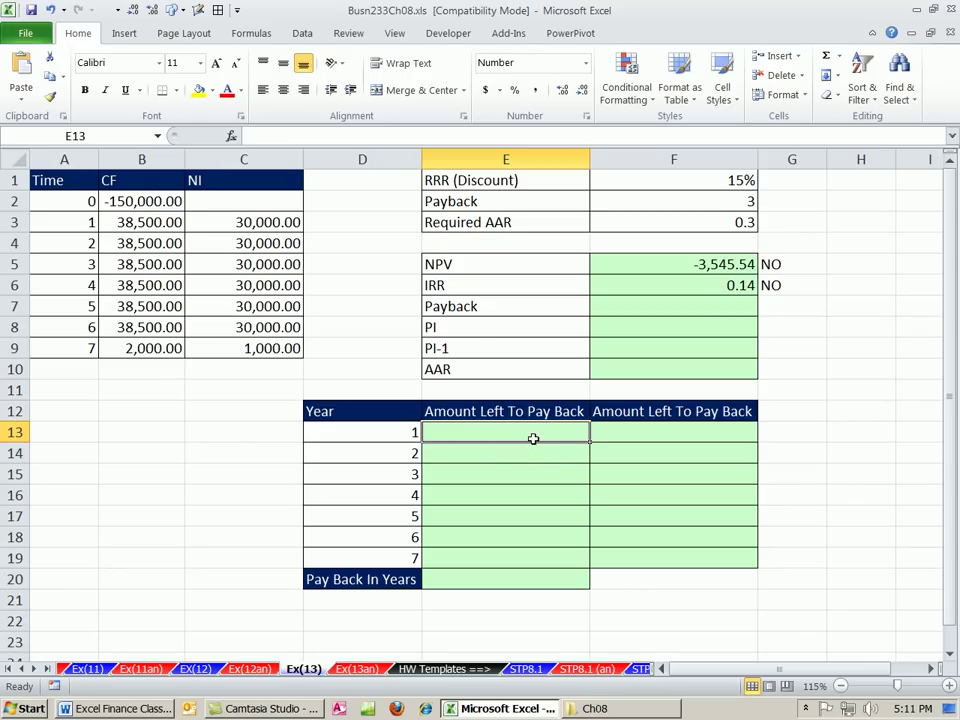
- Enter =-B2-B3 in E13 for the year 1 balance of 111,500.00
text(-)
click(145, 201)
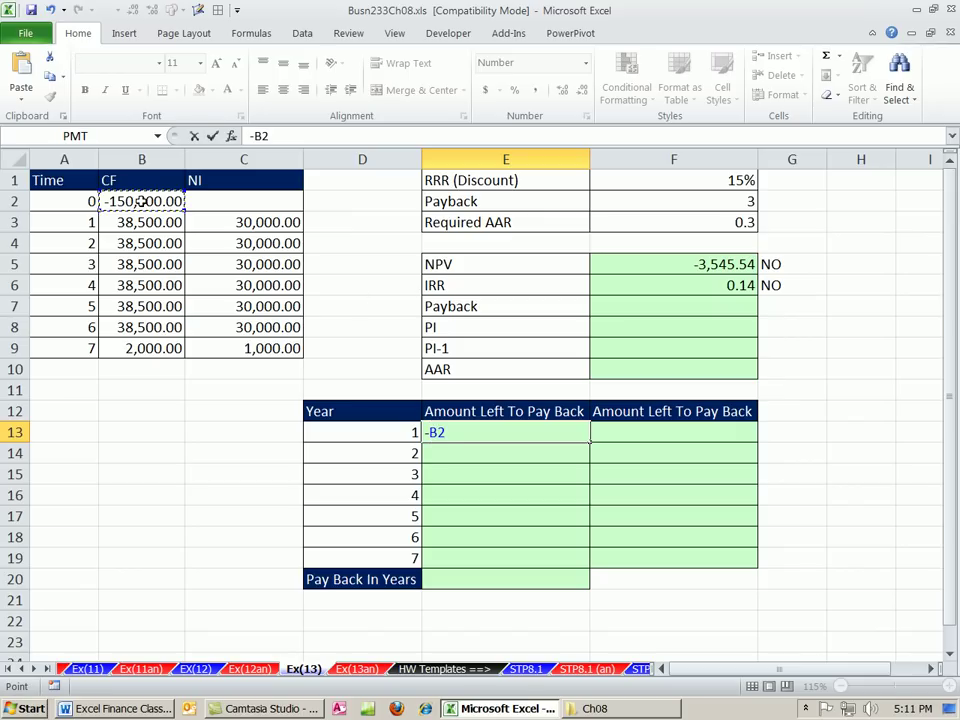
text(+)
key(BackSpace)
text(-)
click(166, 221)
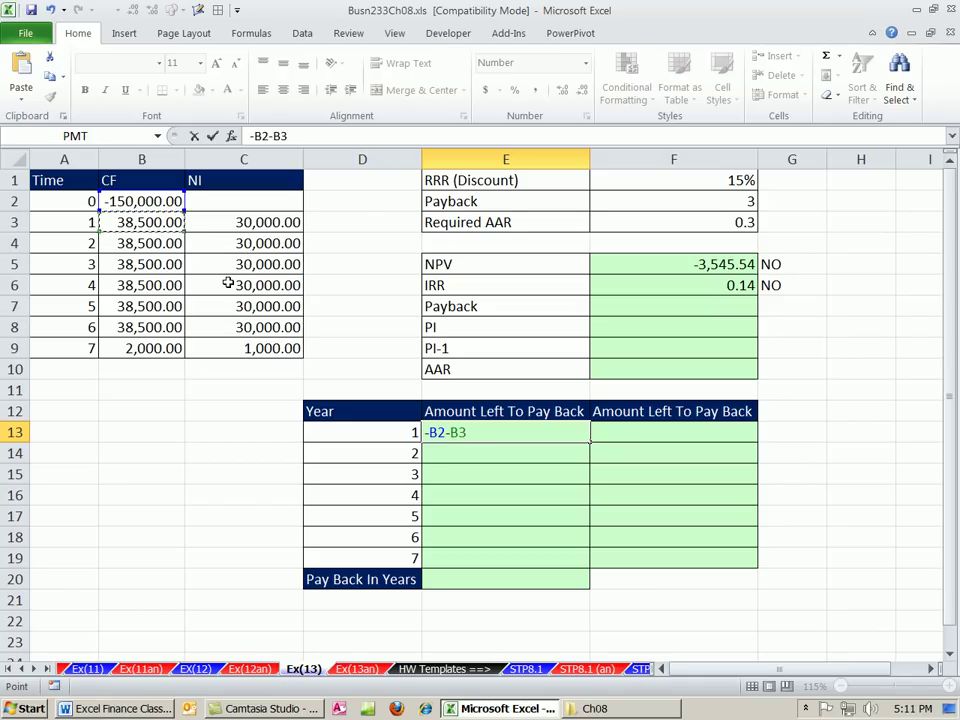
key(ctrl+Return)
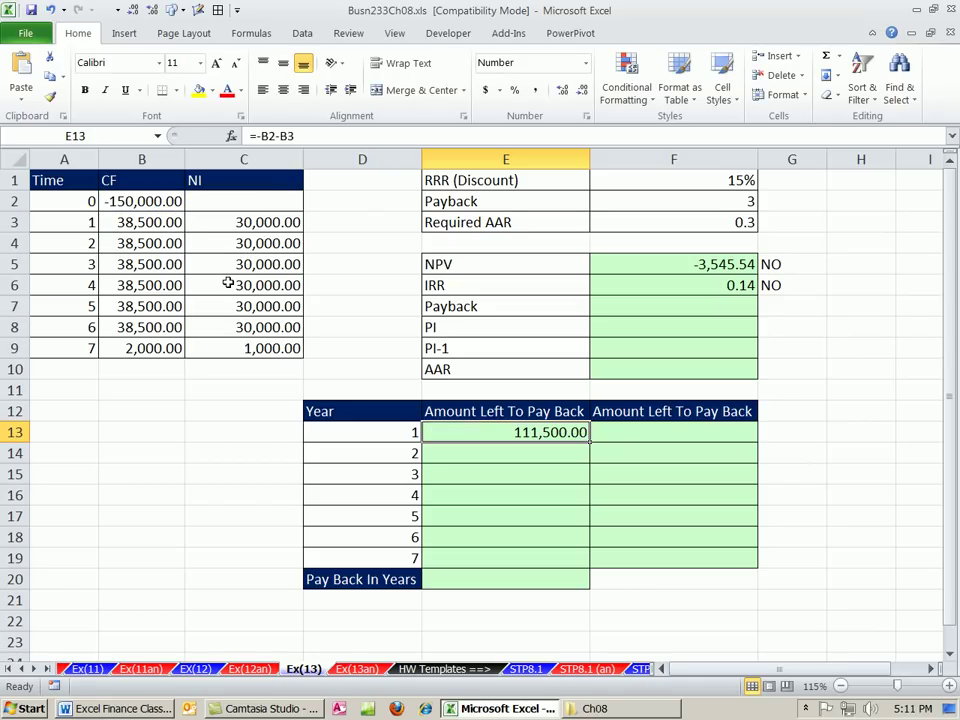
- Enter =E13-B4 in E14 and fill it down to E19, ending at -83,000.00
click(545, 453)
text(=)
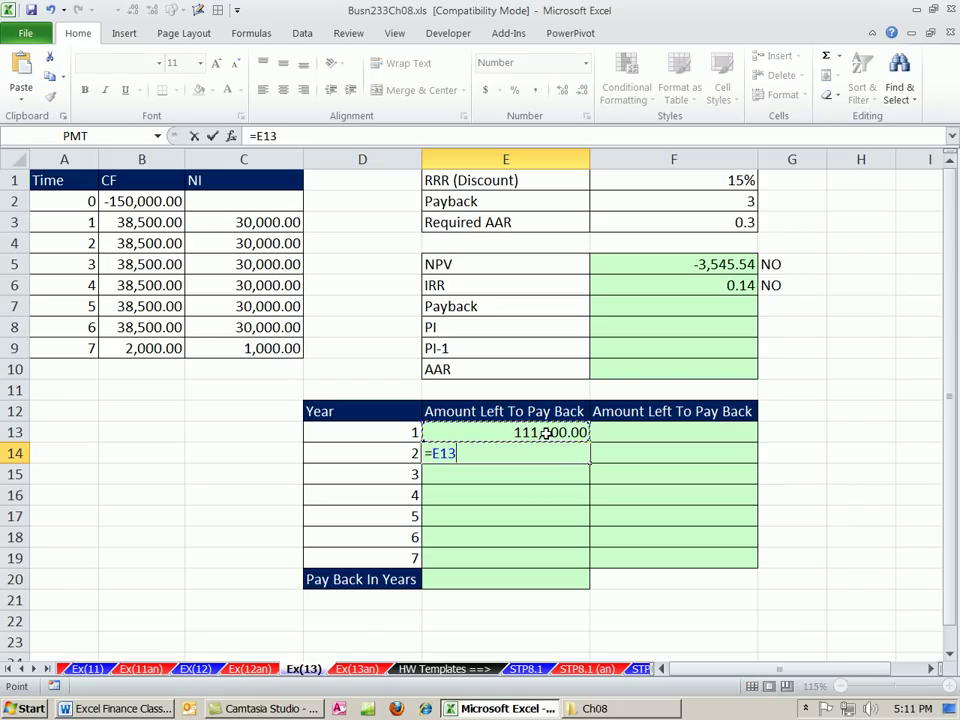
text(-)
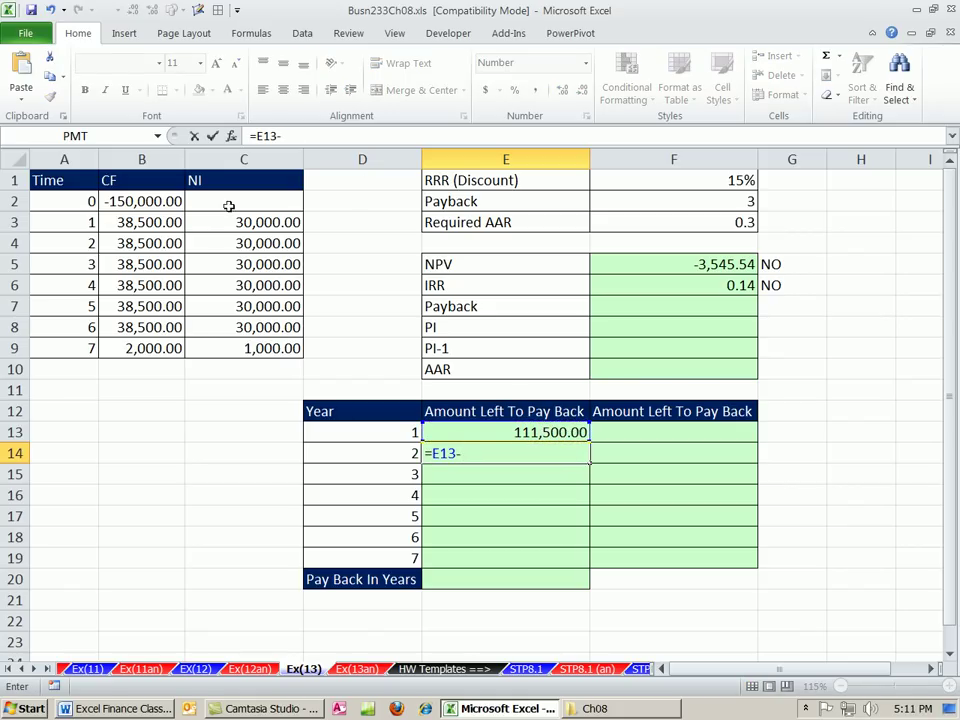
click(140, 242)
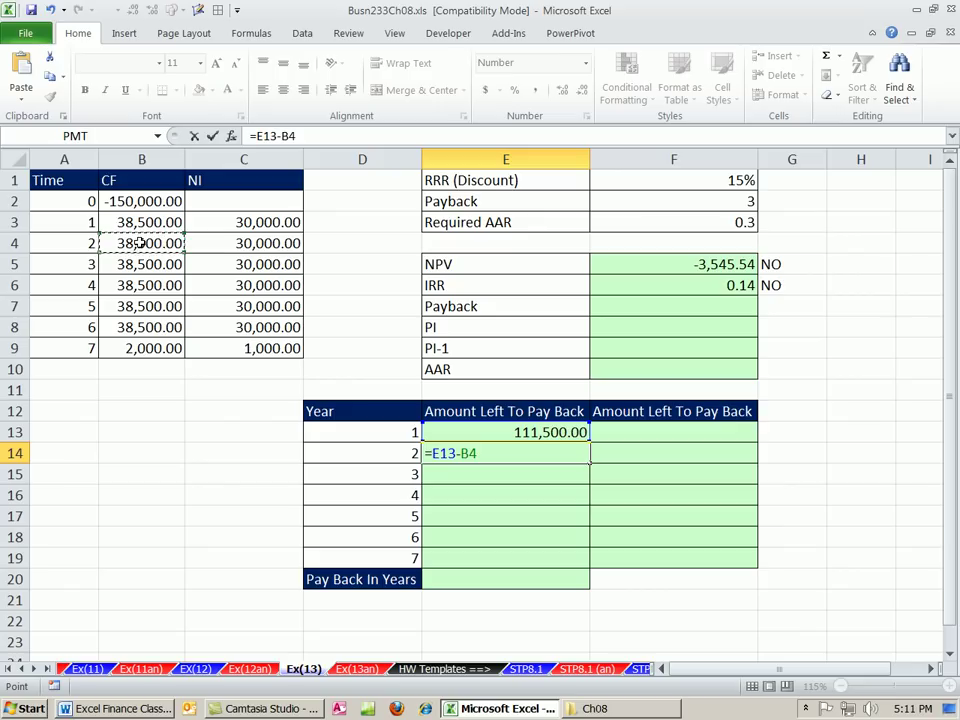
key(ctrl+Return)
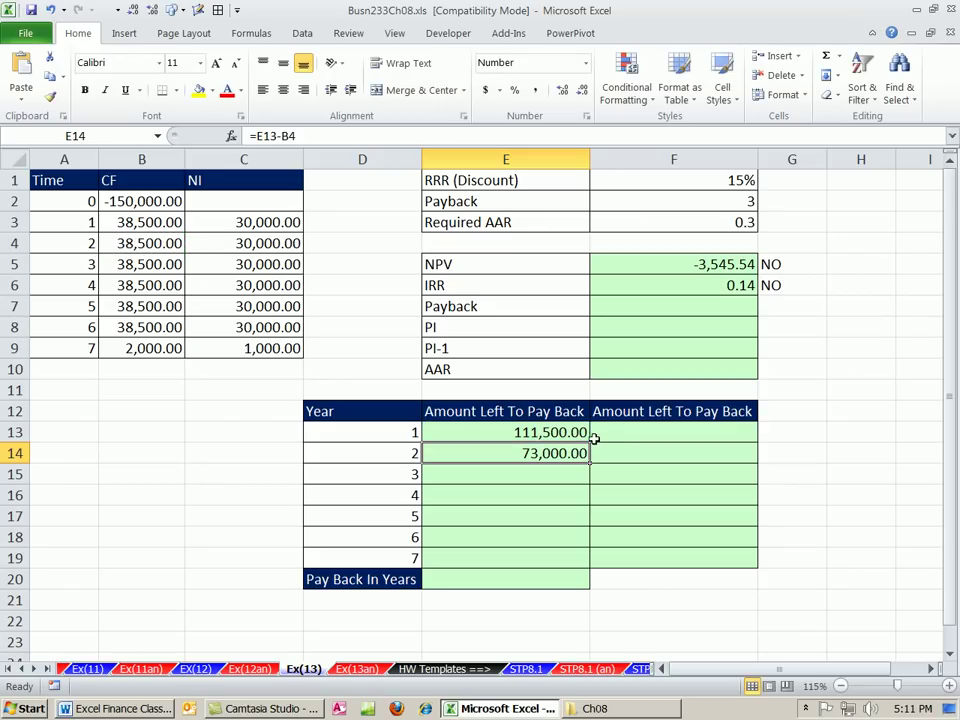
drag(589, 463, 582, 557)
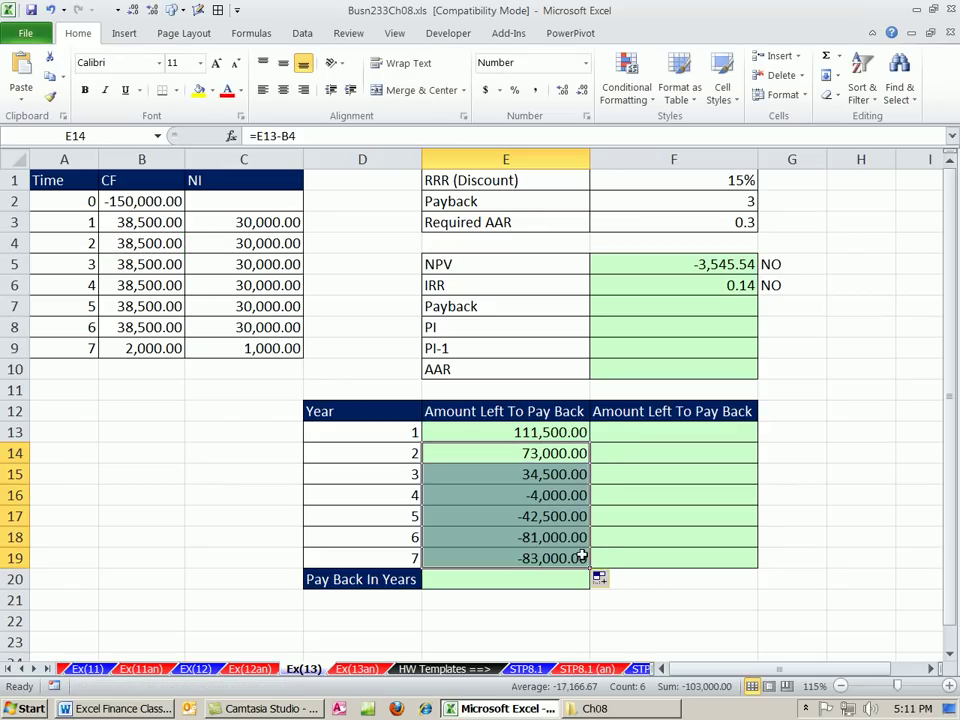
click(556, 495)
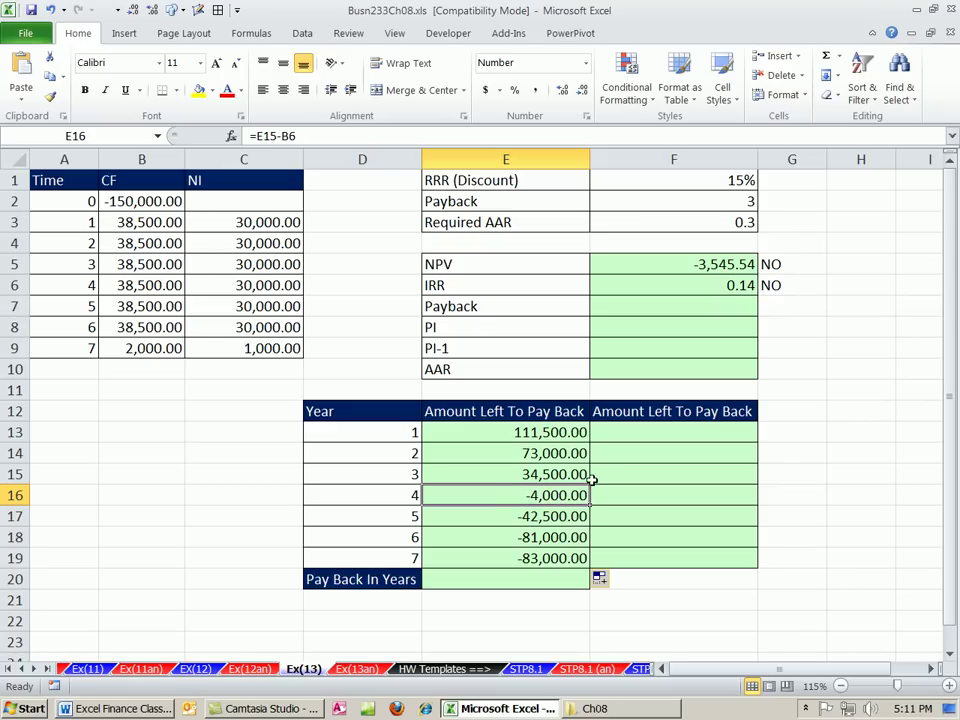
- Enter =-B2-SUM($B$3:B3) in F13, giving 111,500.00 for year 1
click(632, 430)
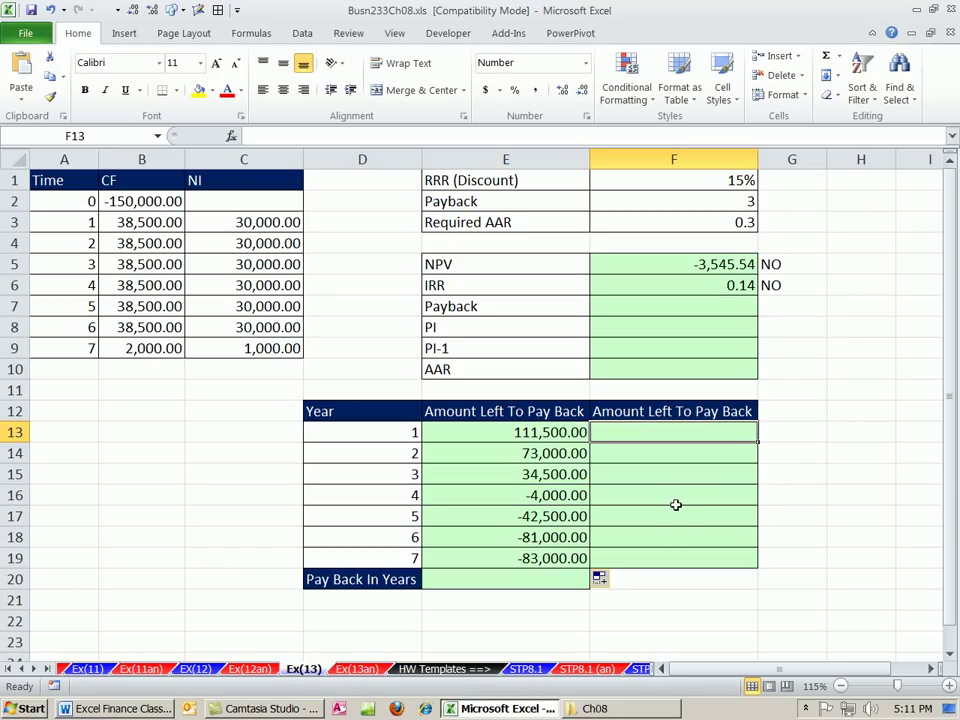
text(=)
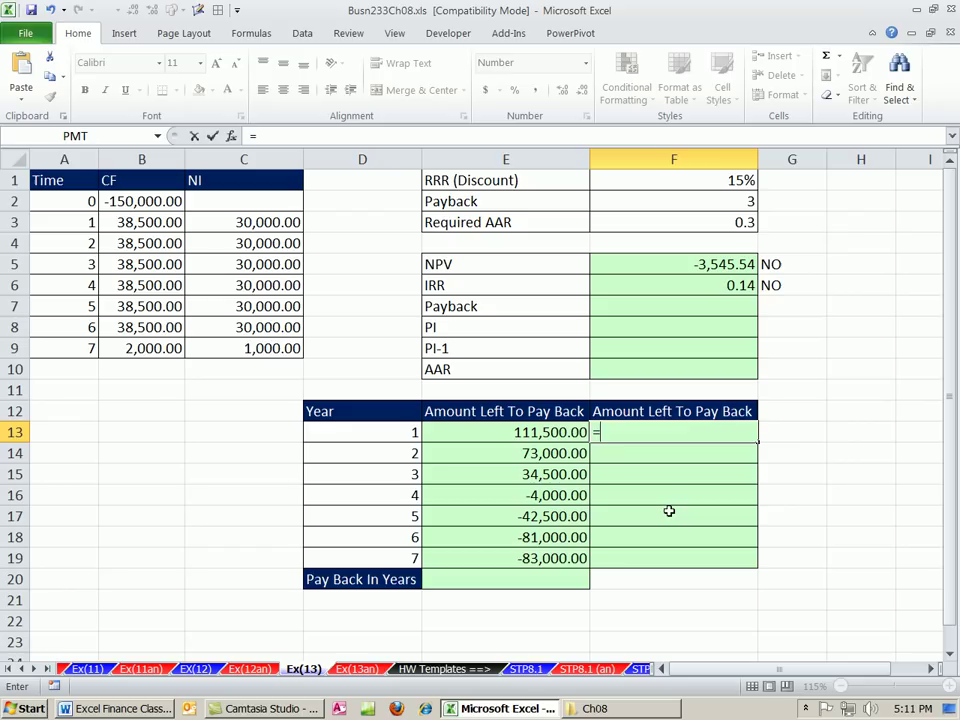
text(-)
click(160, 203)
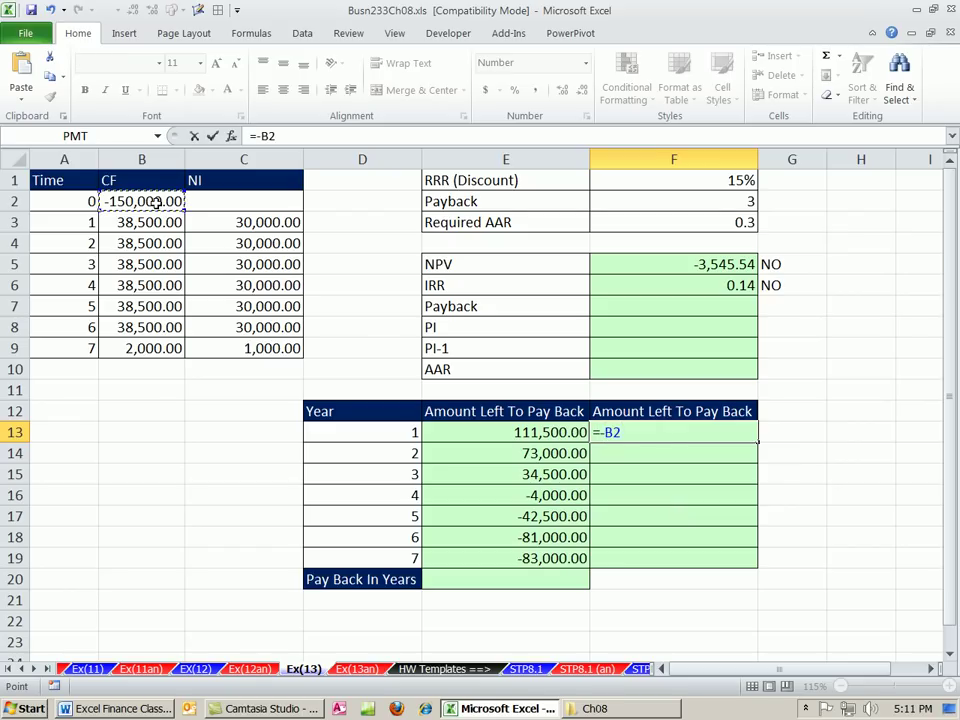
text(-S)
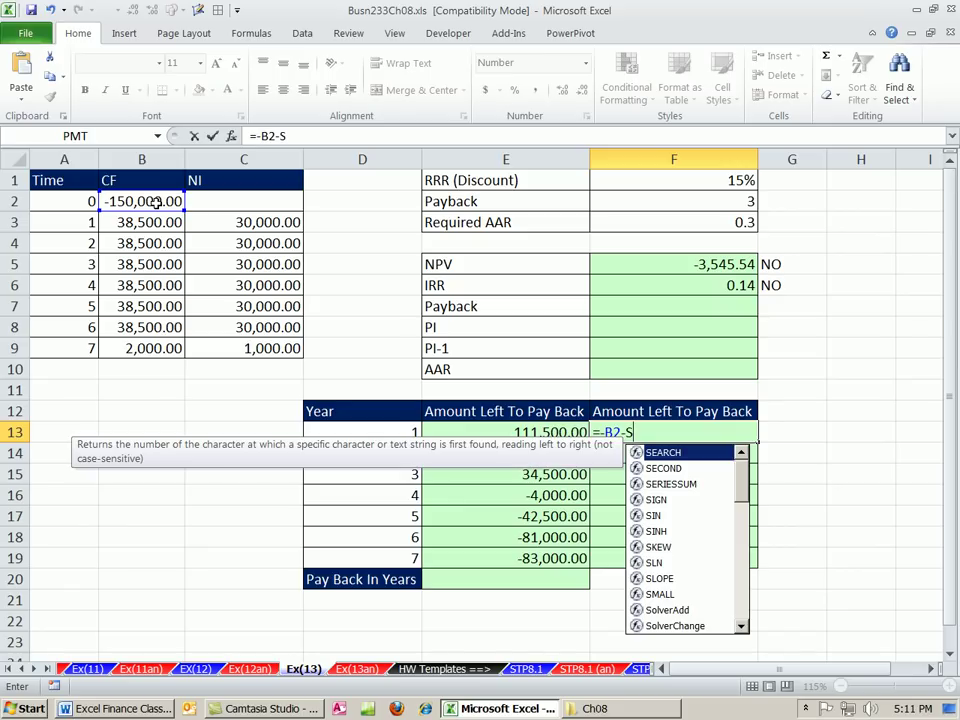
text(UM()
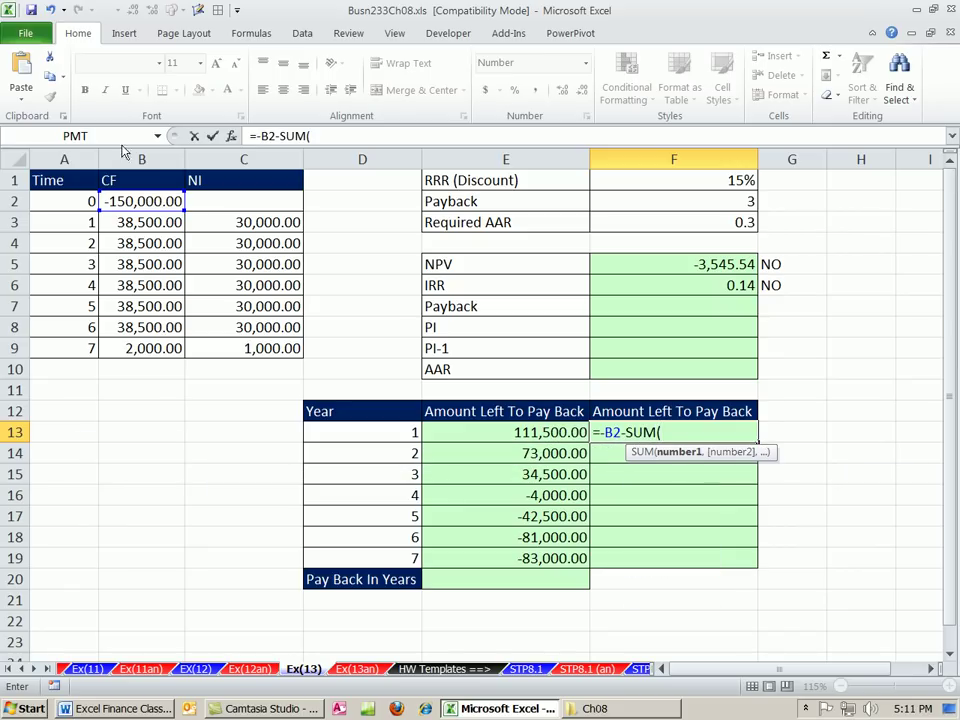
click(146, 223)
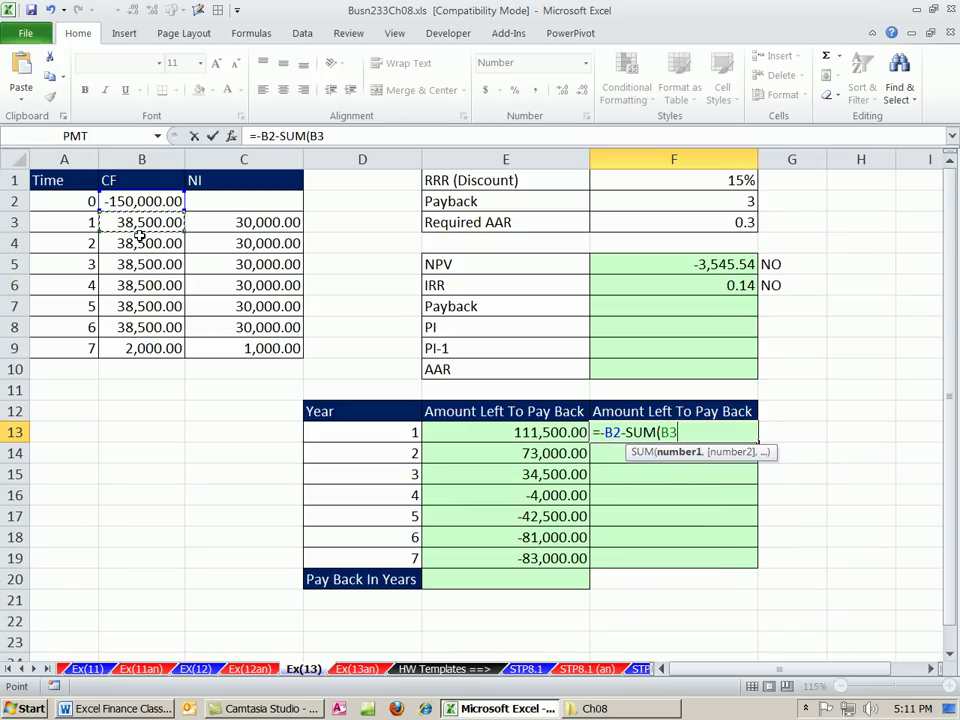
key(F8)
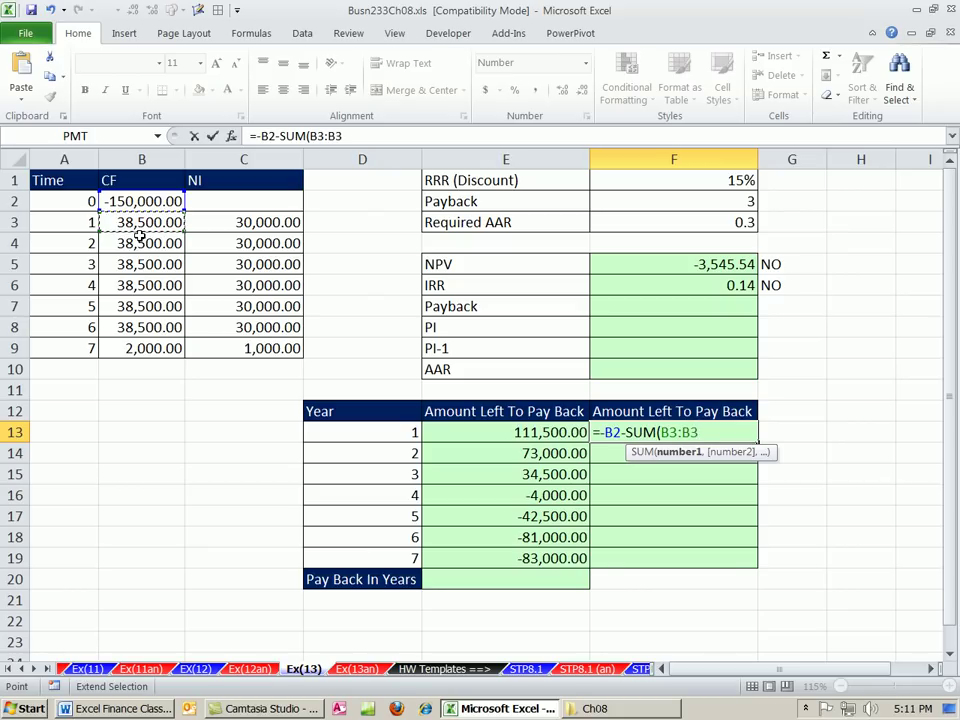
text())
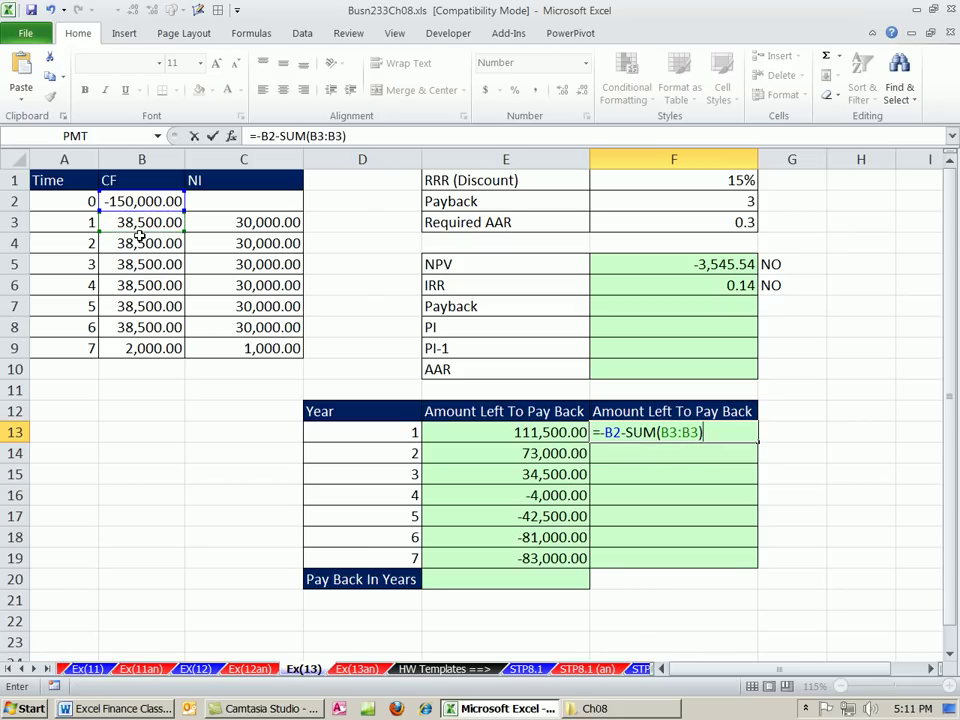
click(668, 432)
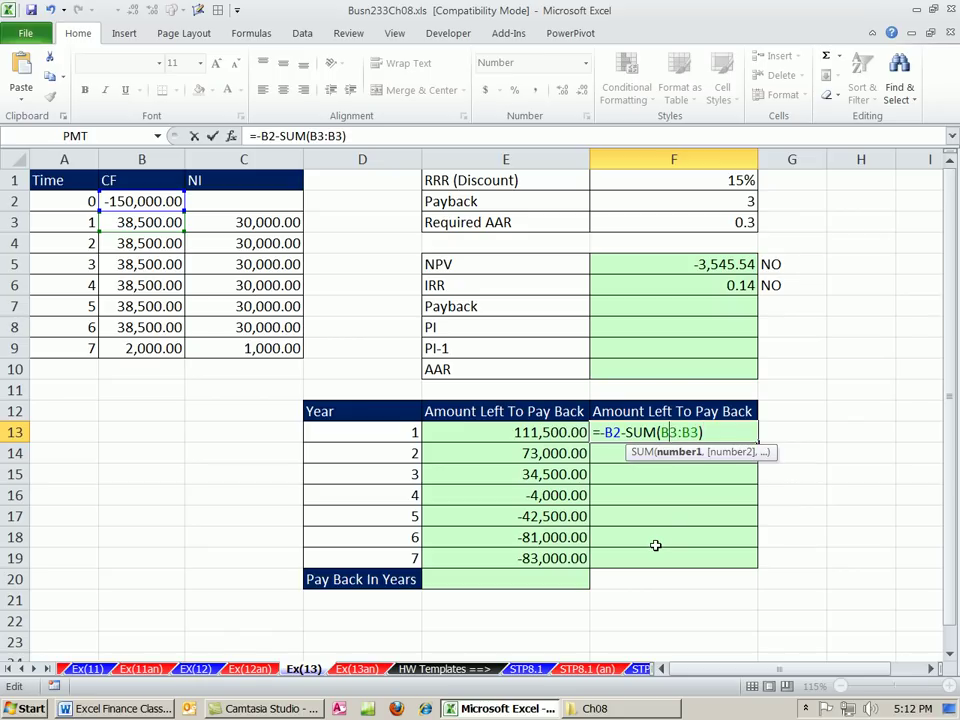
key(F4)
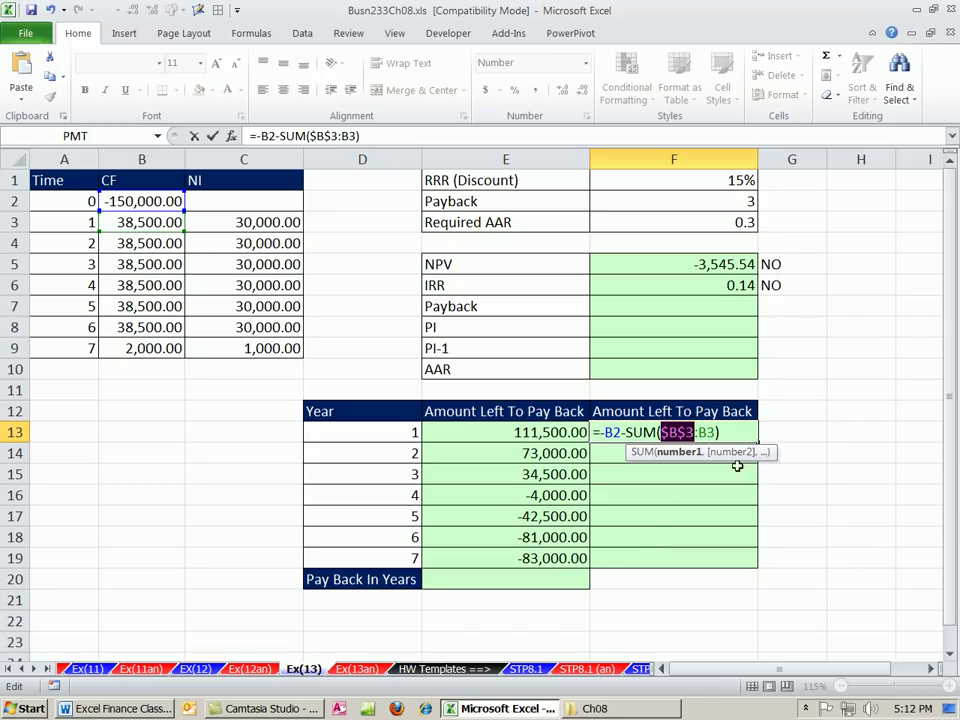
click(692, 434)
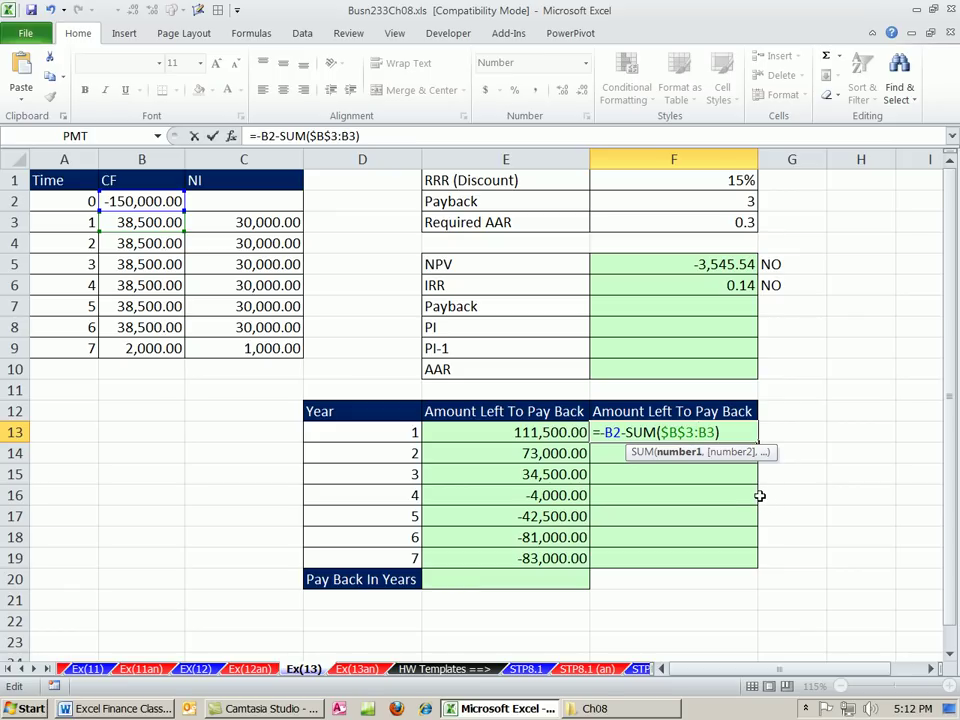
key(ctrl+Return)
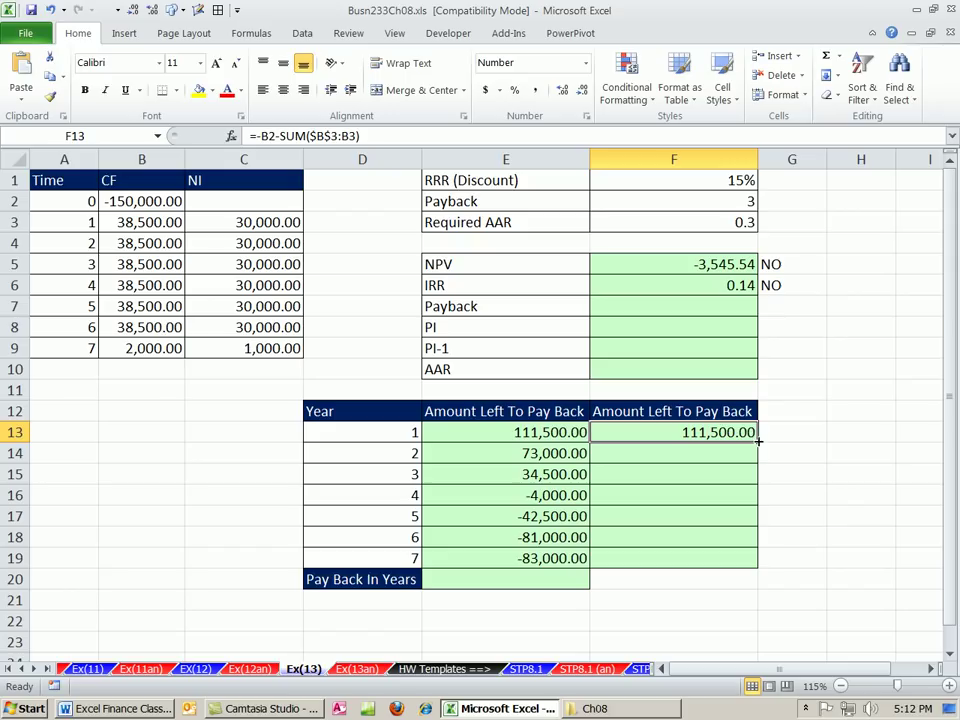
- Fill F13's running-total formula down to F19 and inspect the year 2 formula
drag(758, 440, 772, 569)
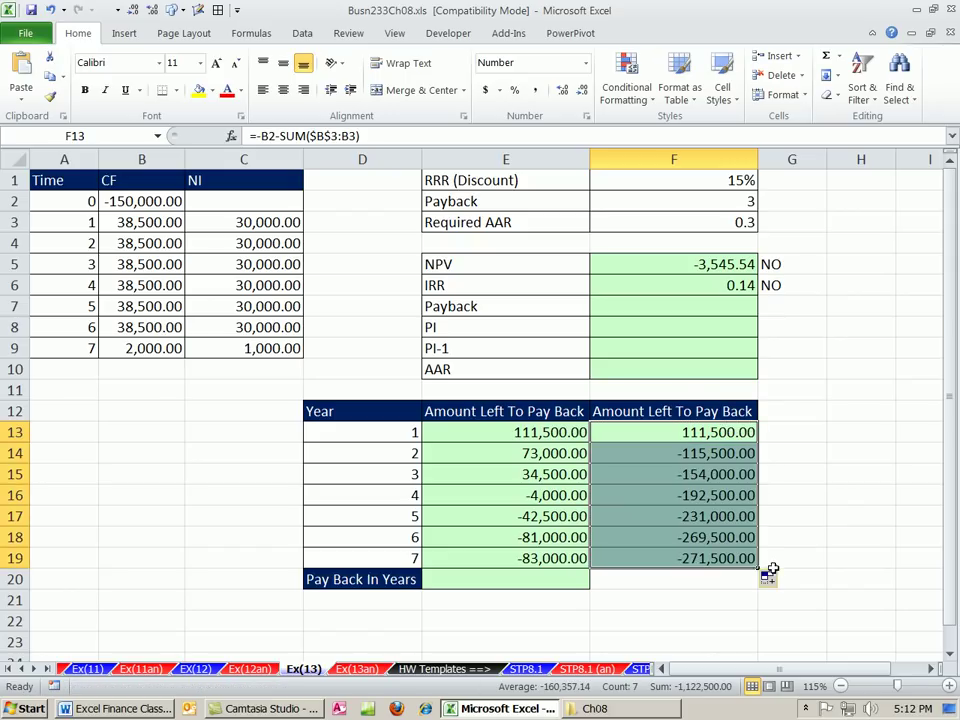
click(680, 453)
key(F2)
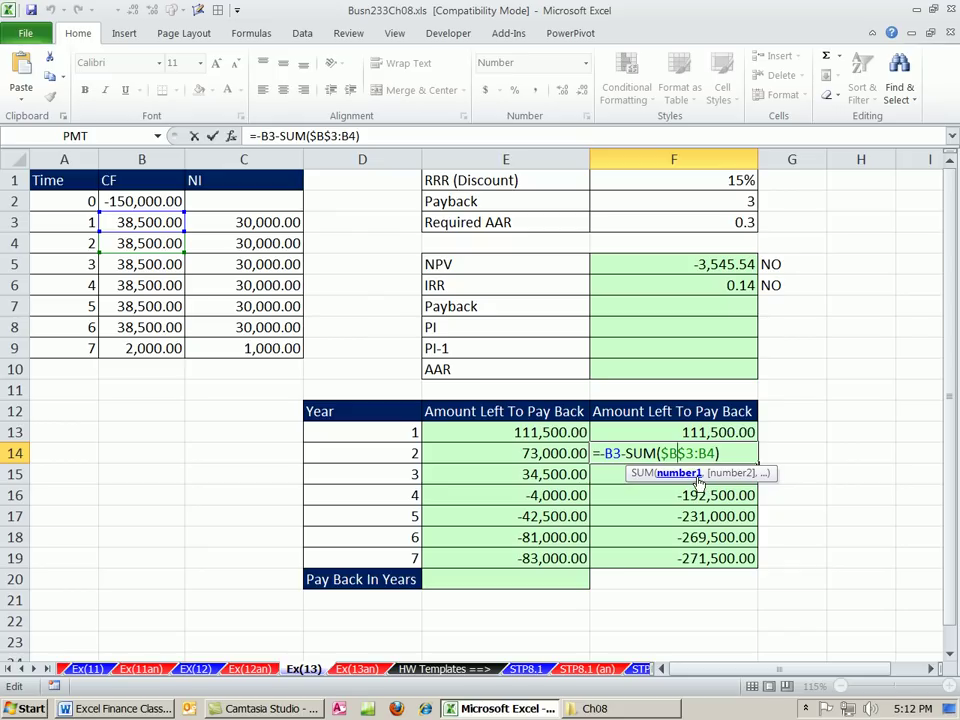
key(Escape)
- Make B2 absolute ($B$2) in F13 and refill to F19, 73,000.00 down to -83,000.00
click(731, 431)
double_click(691, 432)
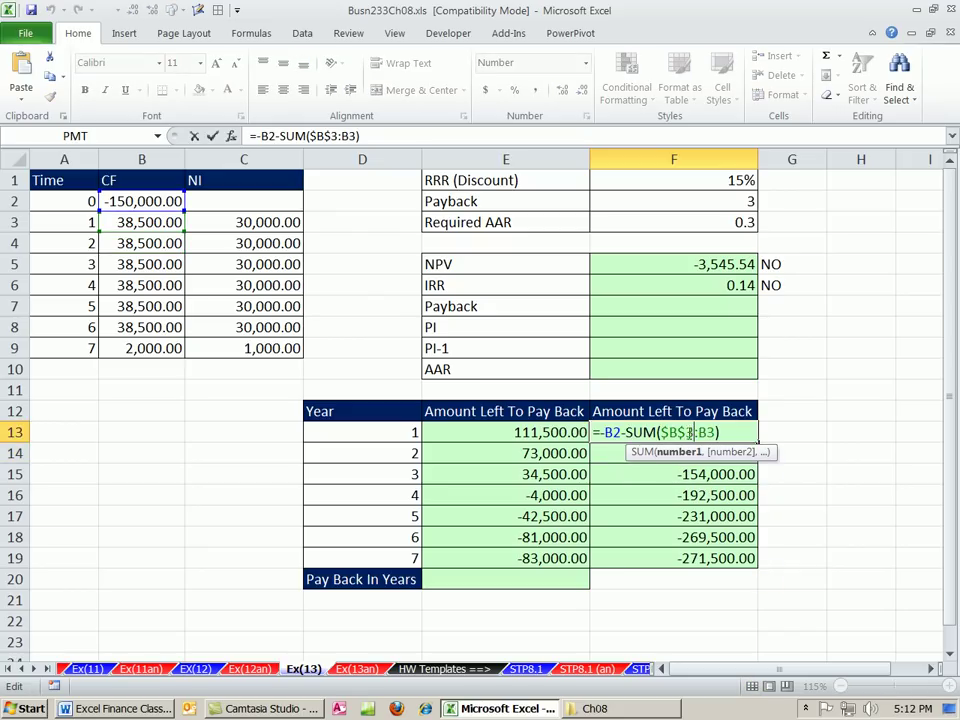
click(608, 432)
key(F4)
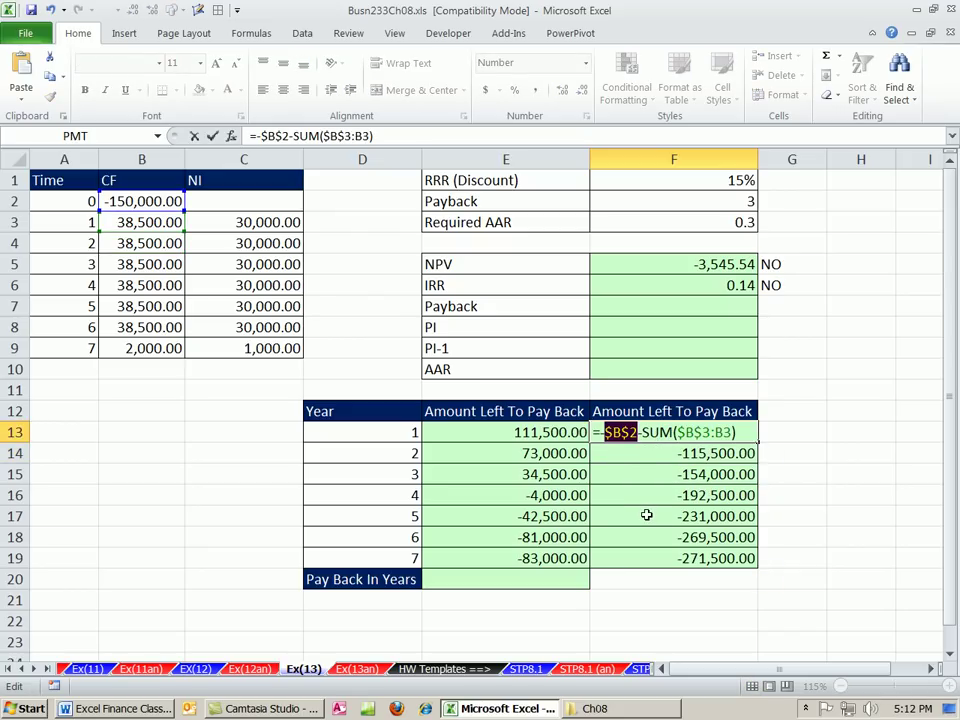
key(ctrl+Return)
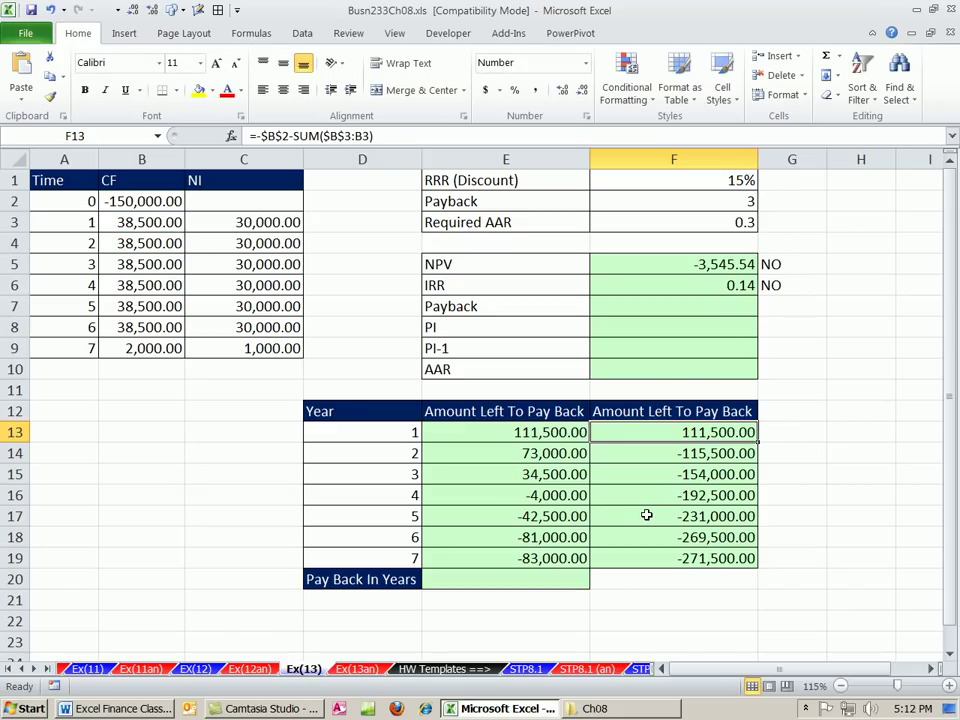
double_click(759, 441)
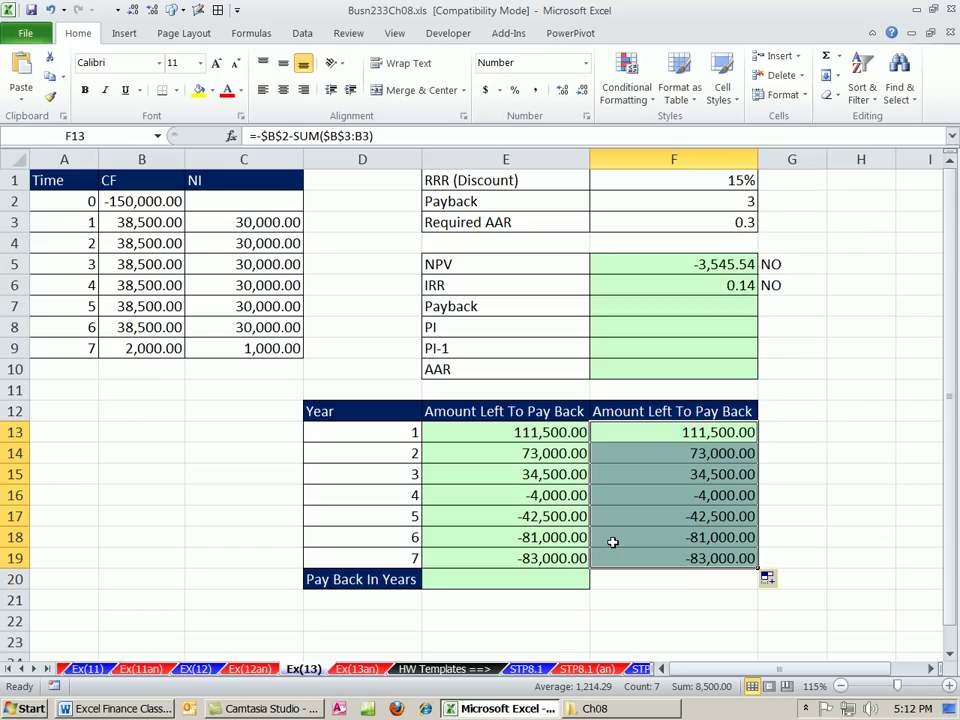
double_click(650, 450)
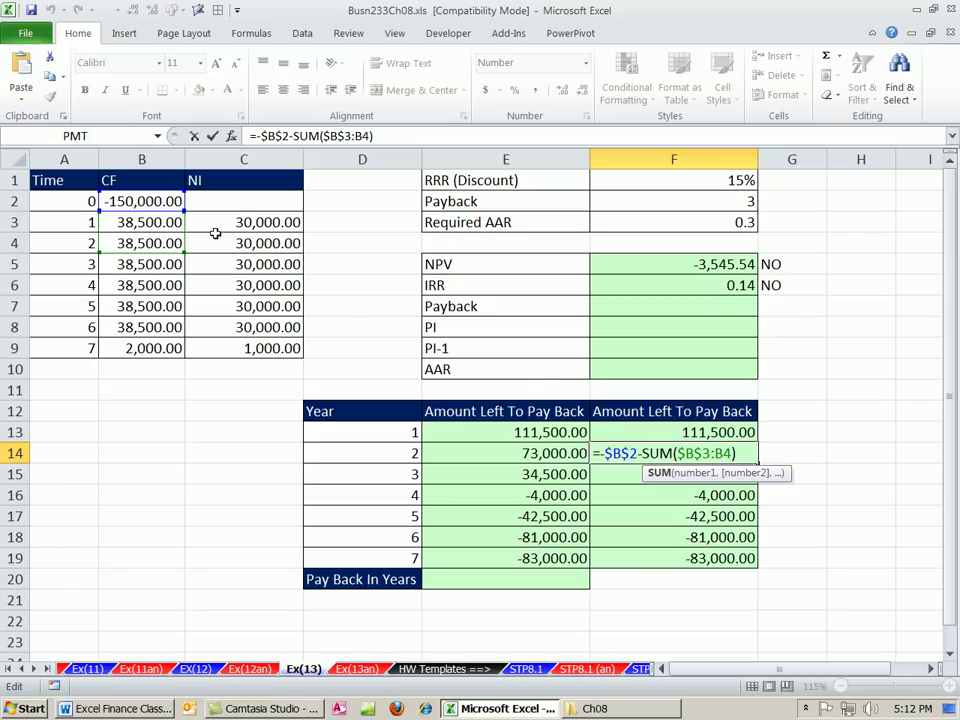
key(Escape)
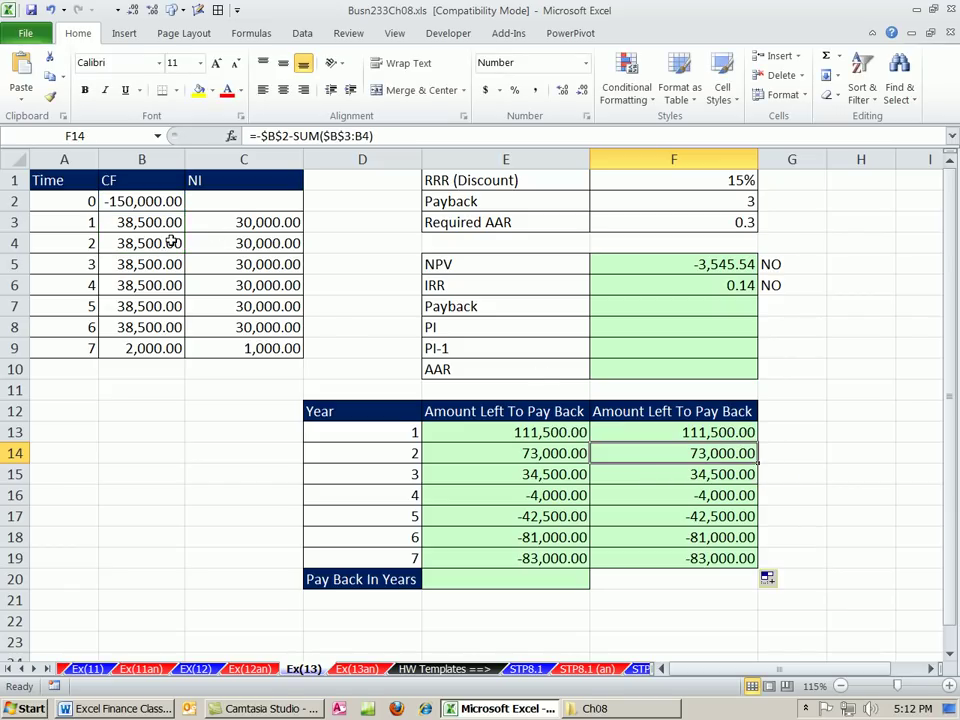
key(Down)
key(F2)
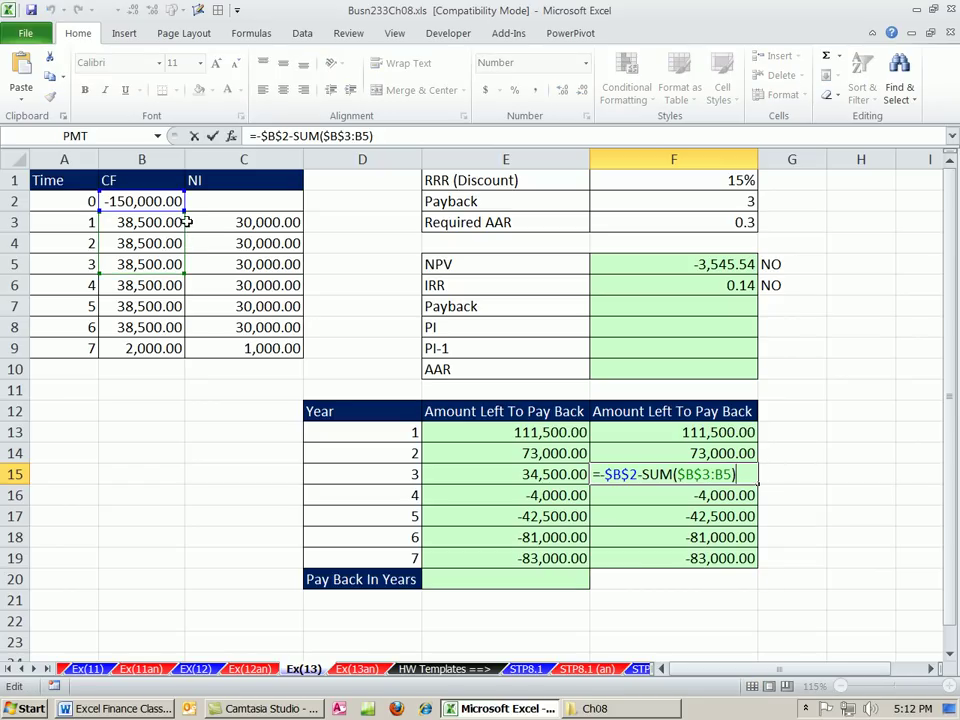
key(Return)
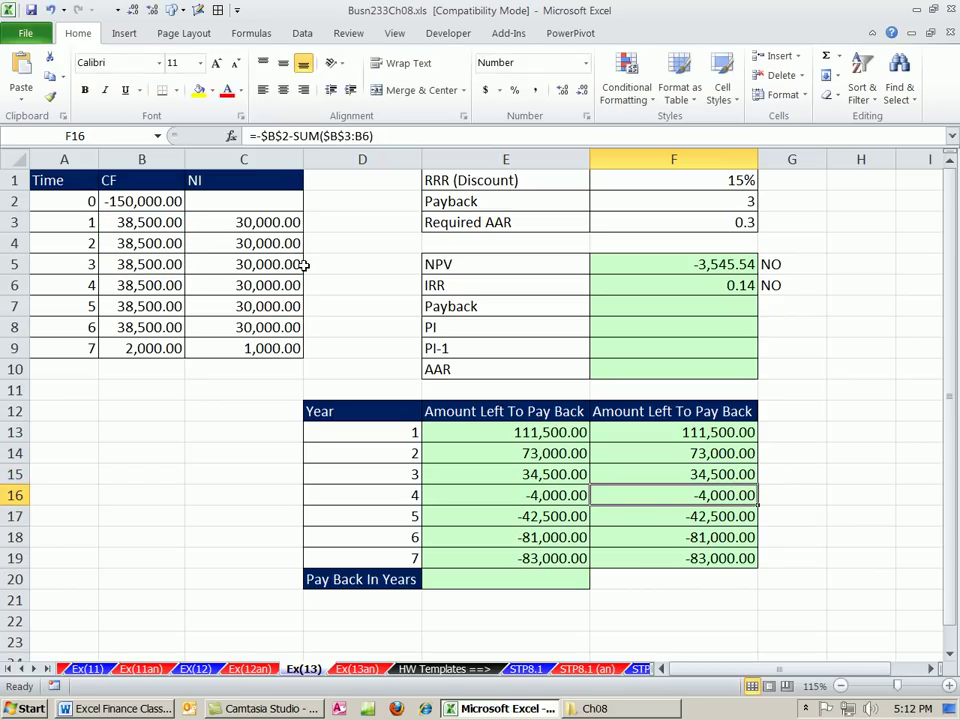
key(F2)
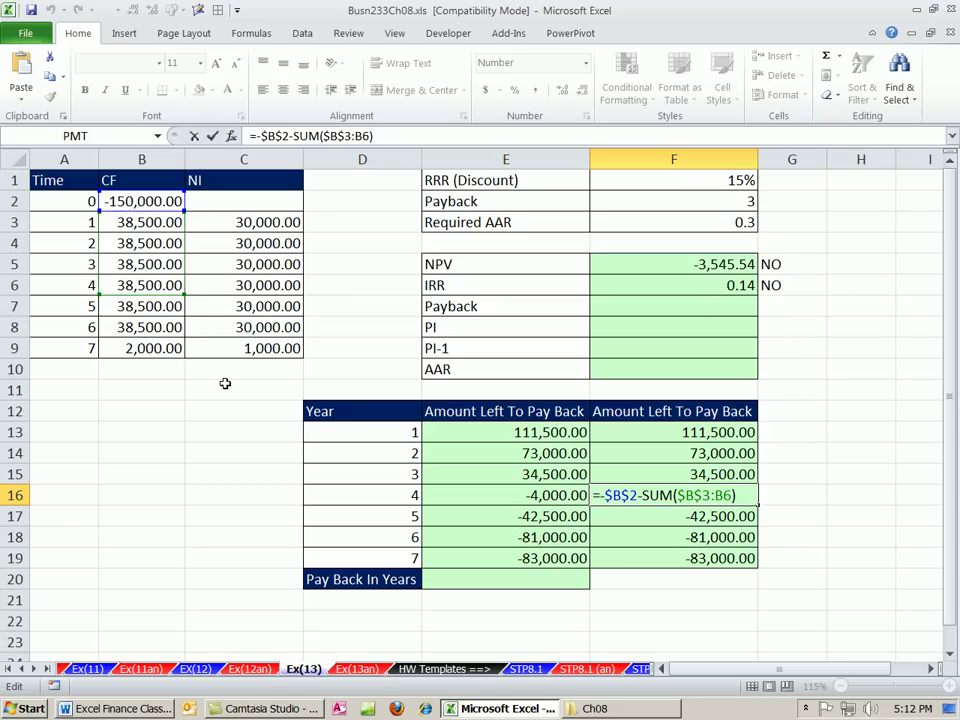
key(Return)
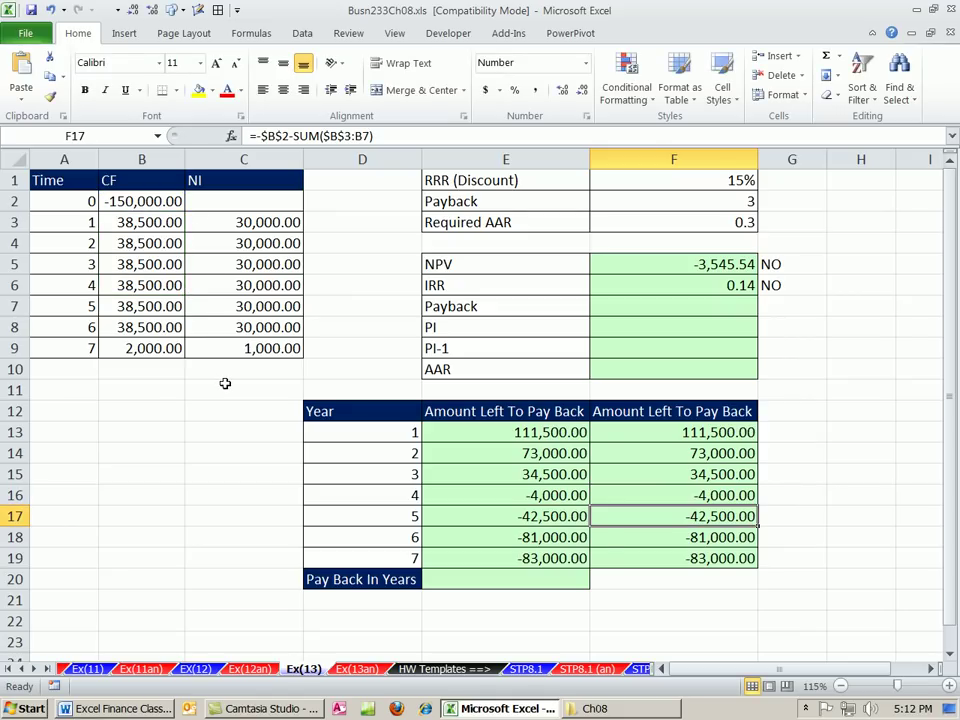
click(508, 576)
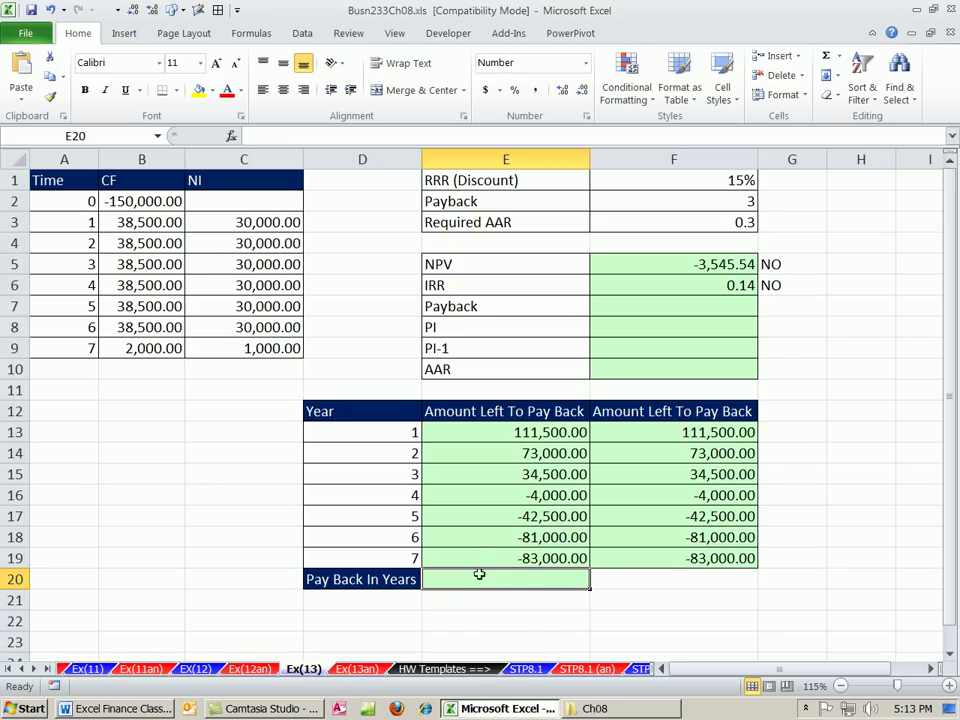
- Enter =D15+E15/B6 in E20, giving a 3.90-year payback
text(=)
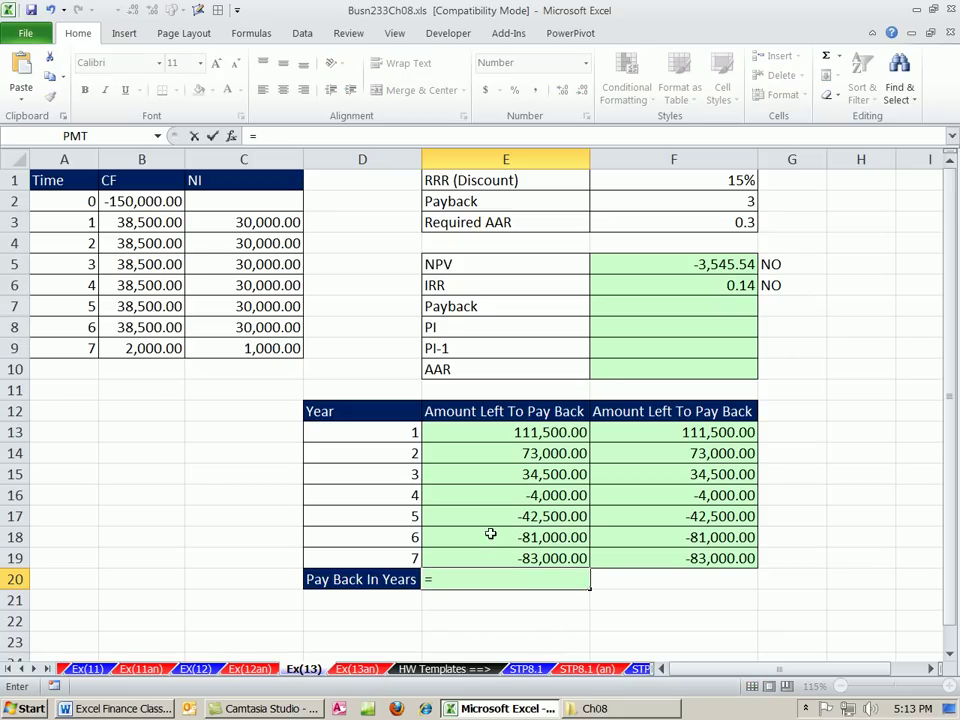
click(388, 474)
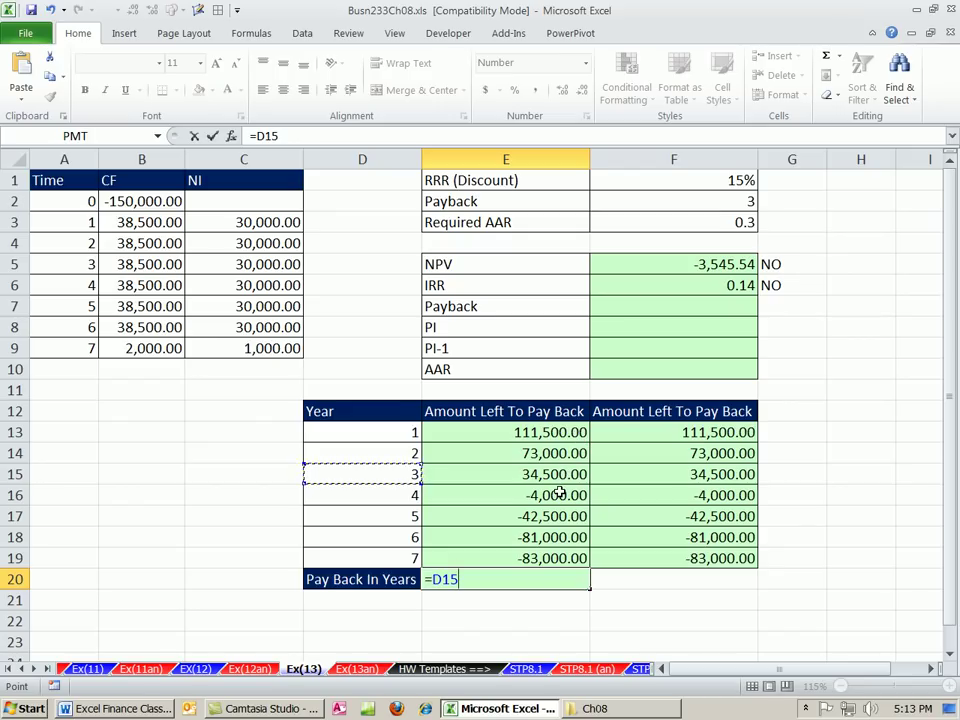
text(+)
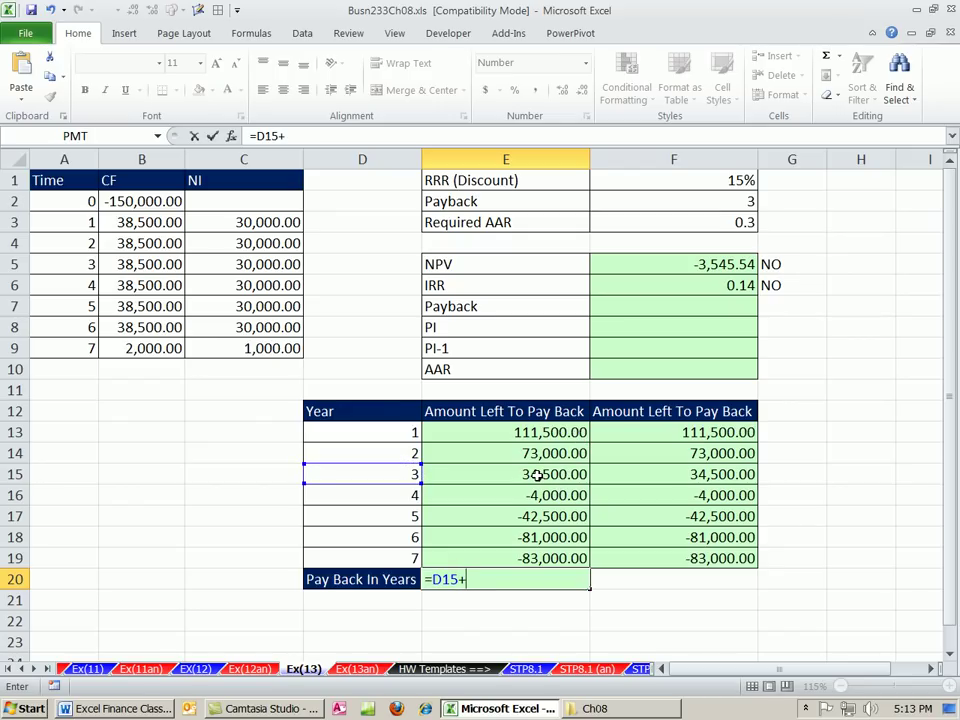
click(537, 475)
text(/)
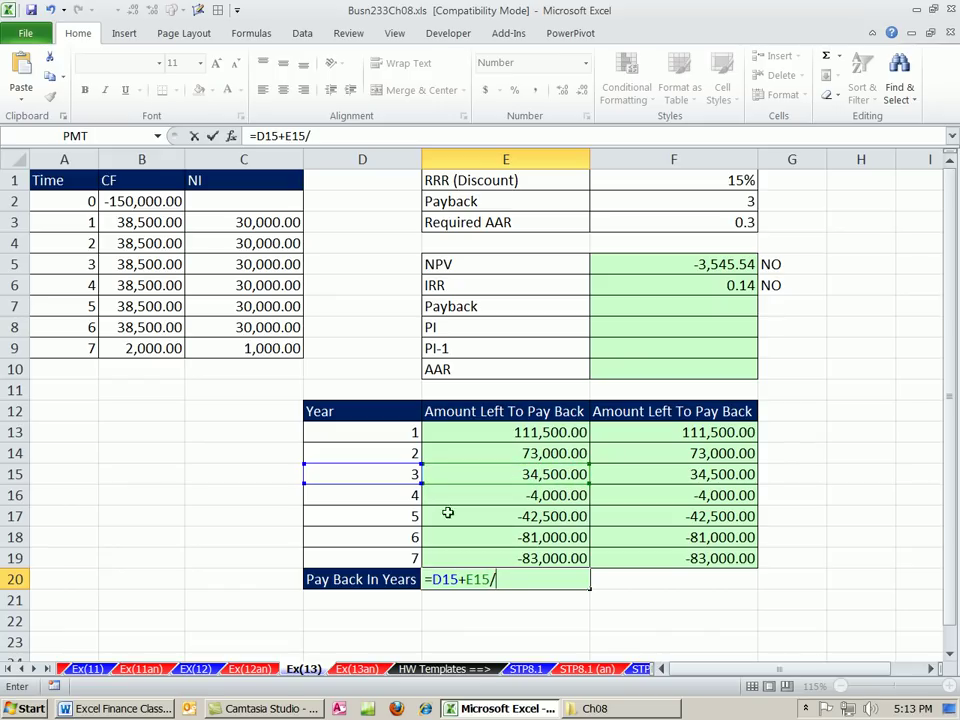
click(136, 287)
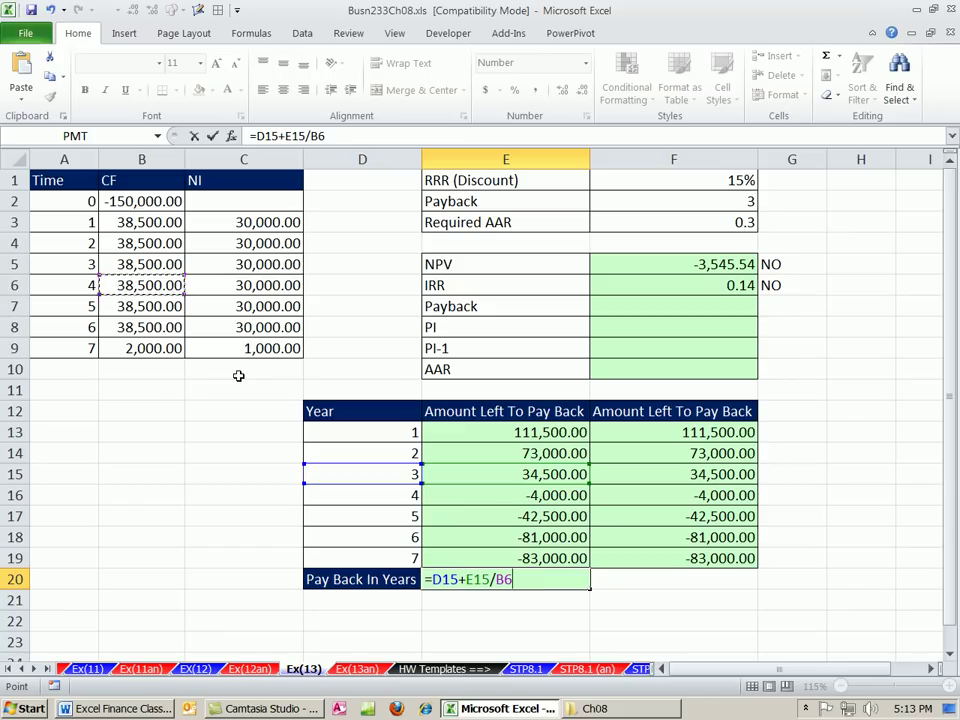
key(ctrl+Return)
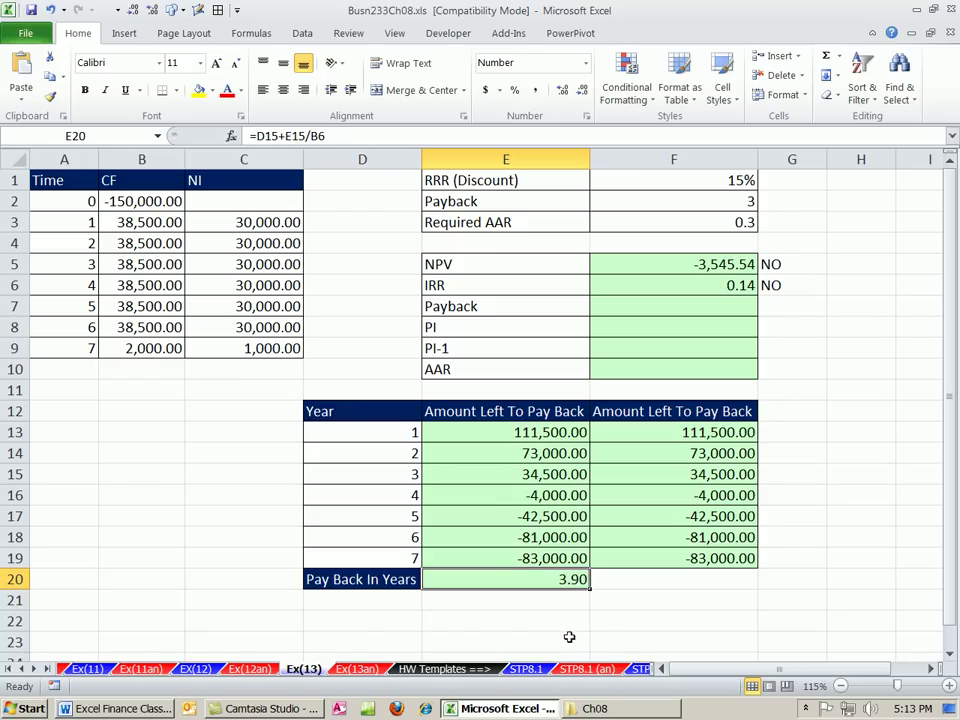
- Link F7 to E20 so the Payback row shows 3.90
click(683, 305)
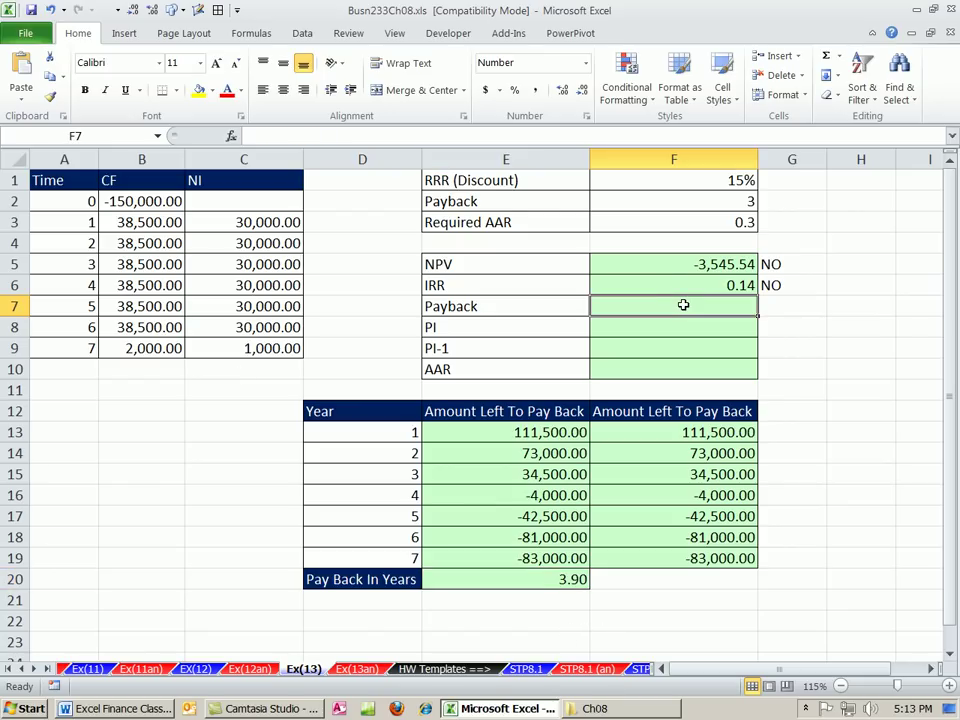
text(=)
click(540, 576)
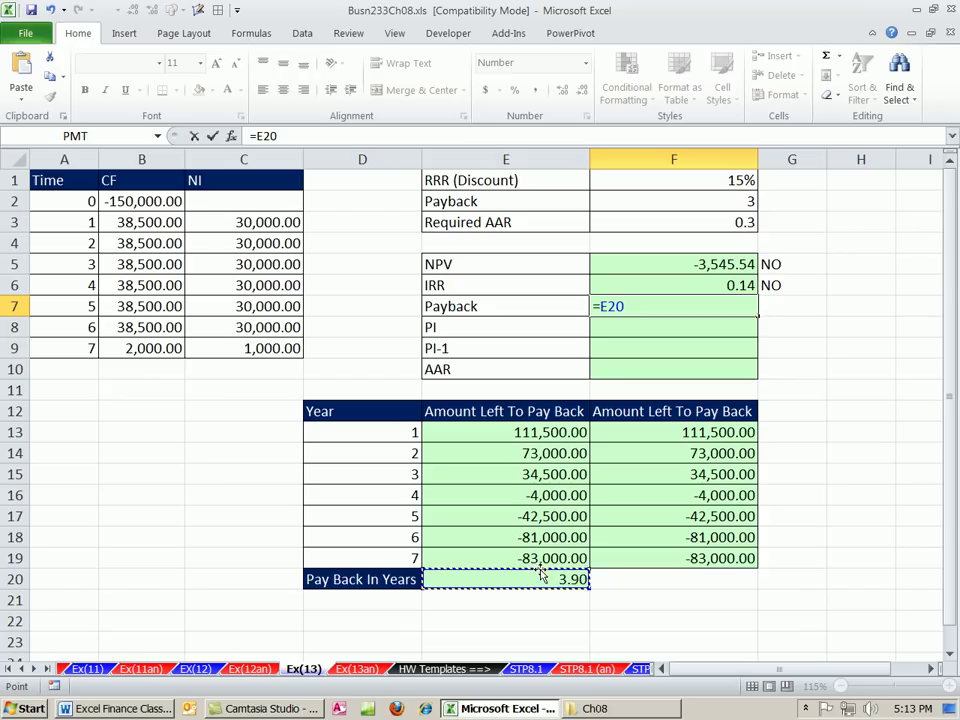
key(Return)
- Copy the NO verdict from G6 down to G7 for the Payback row
click(805, 286)
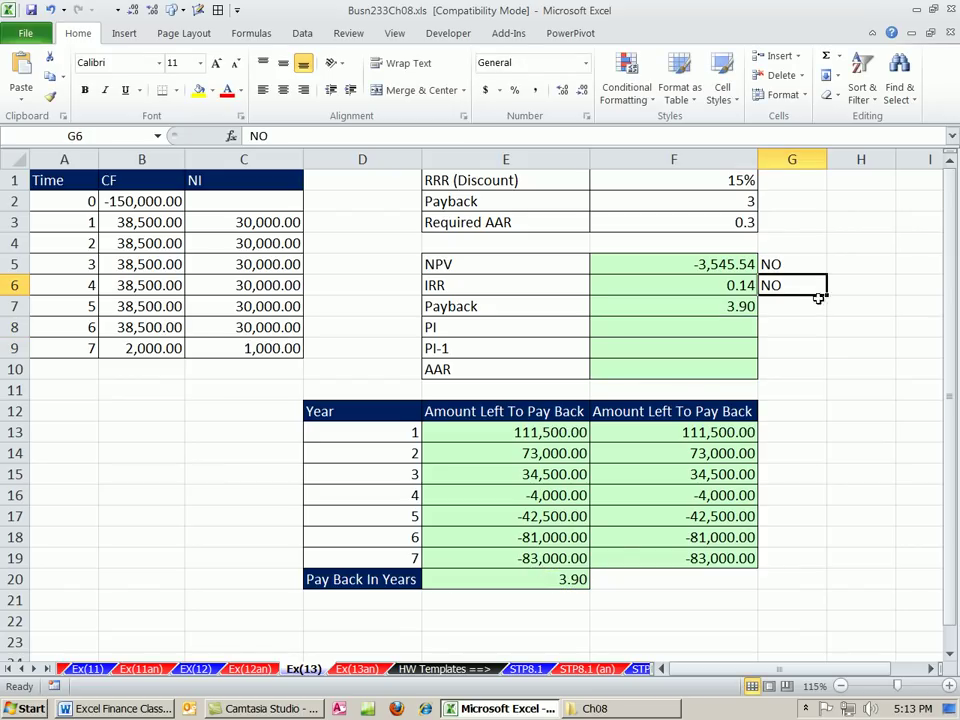
drag(827, 294, 827, 315)
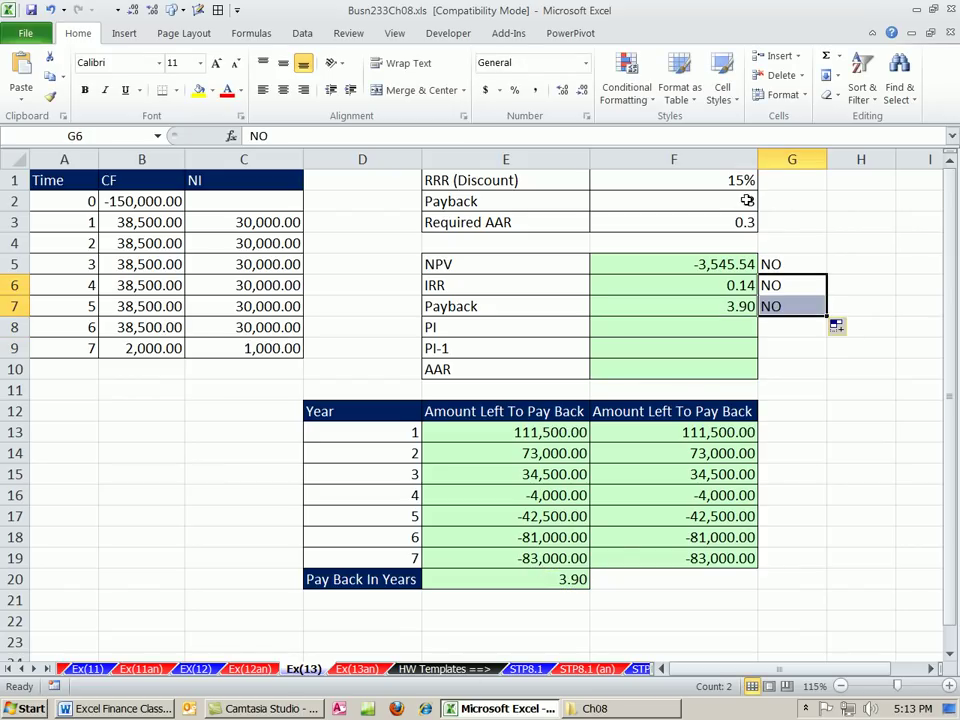
click(725, 328)
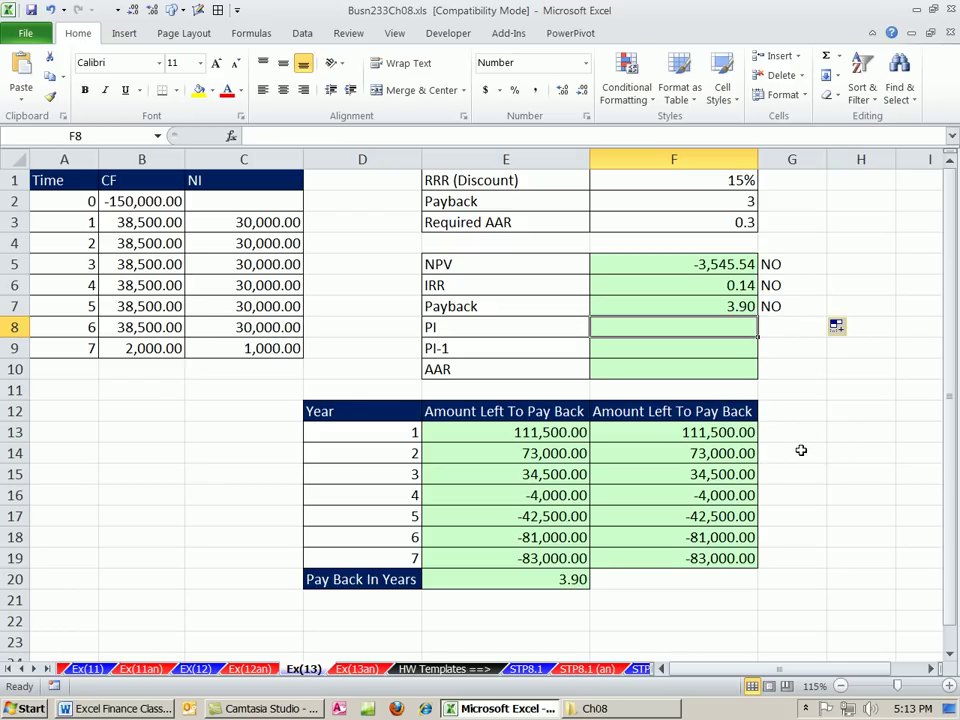
- Enter =NPV(F1,B3:B9)/-B2 in F8, giving a profitability index of 0.98
text(=)
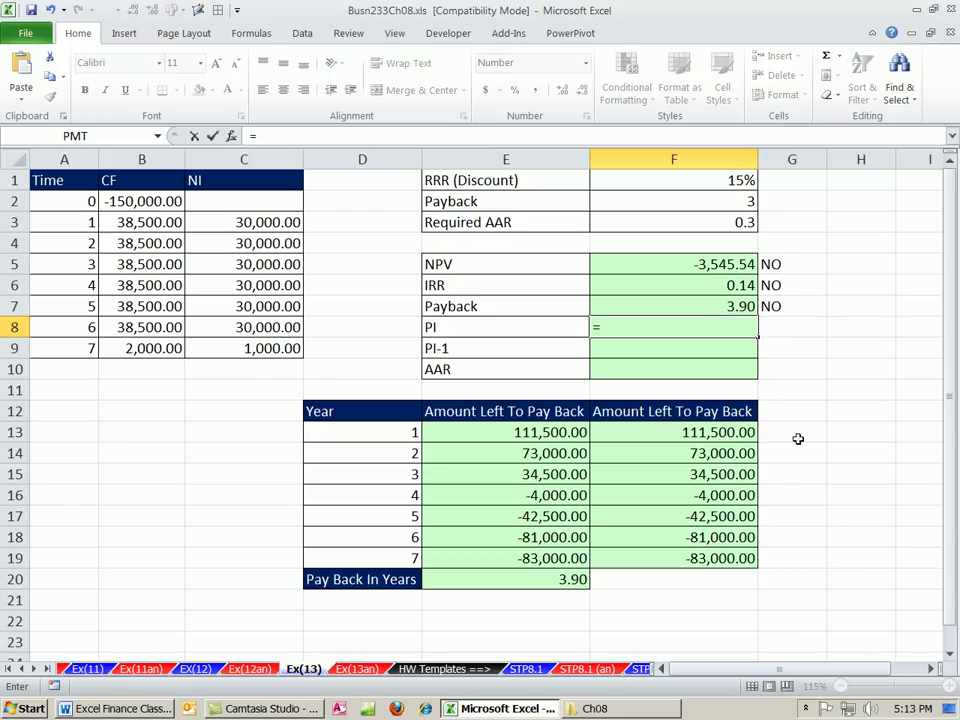
text(npv)
key(Tab)
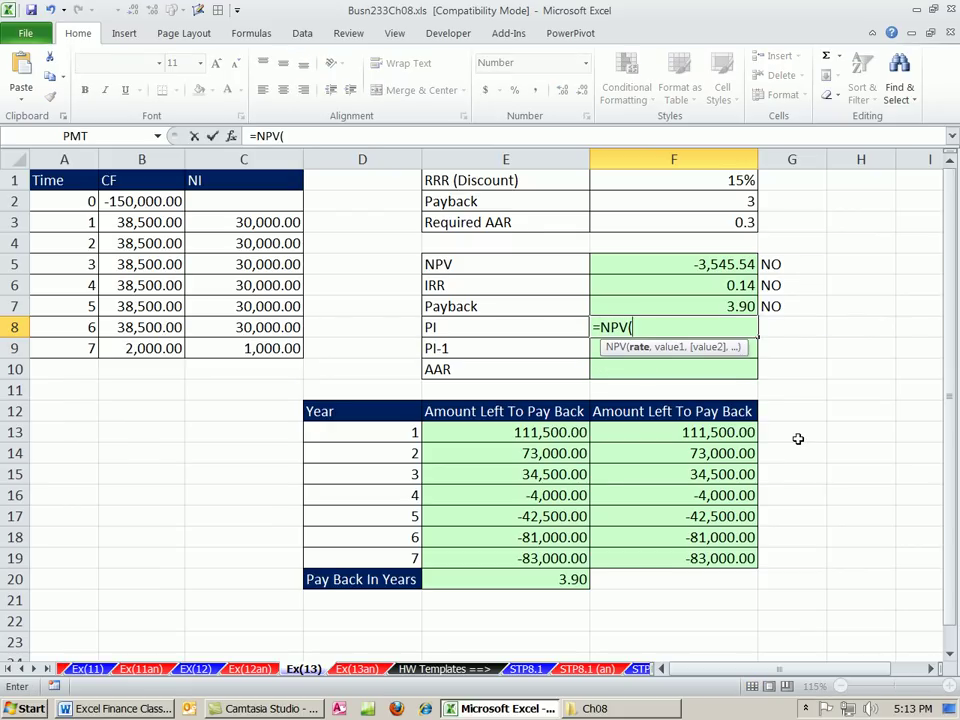
click(692, 183)
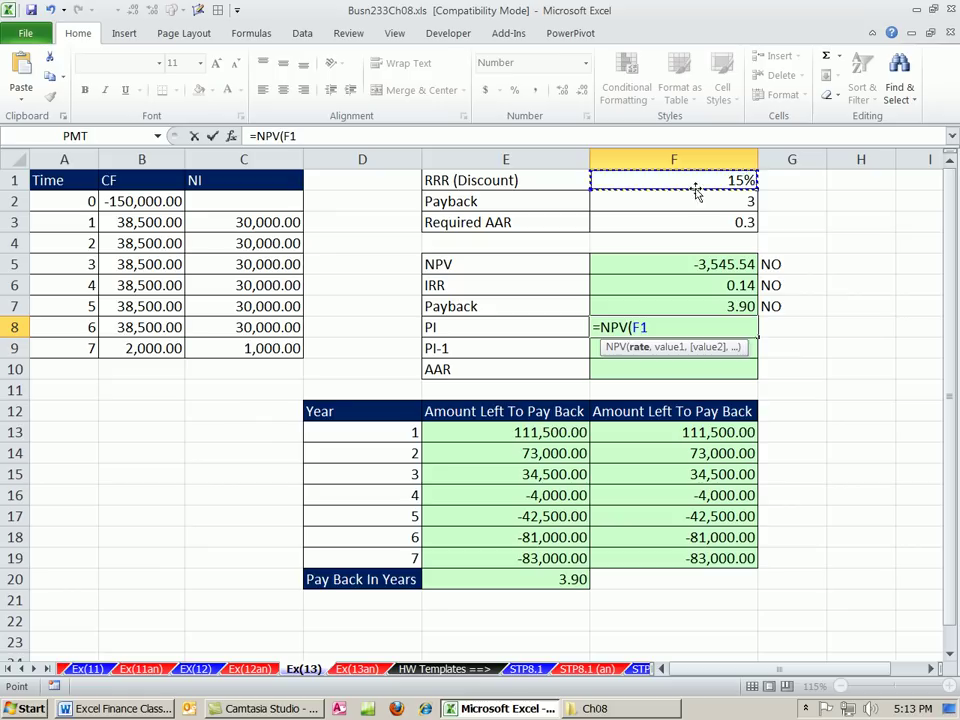
text(,)
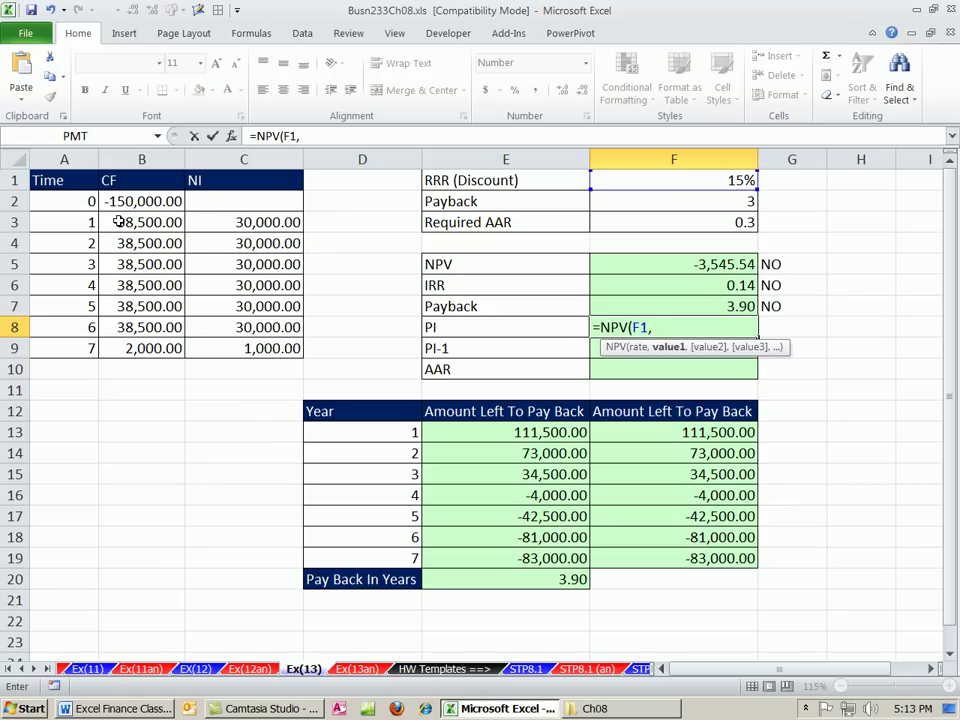
drag(119, 222, 137, 349)
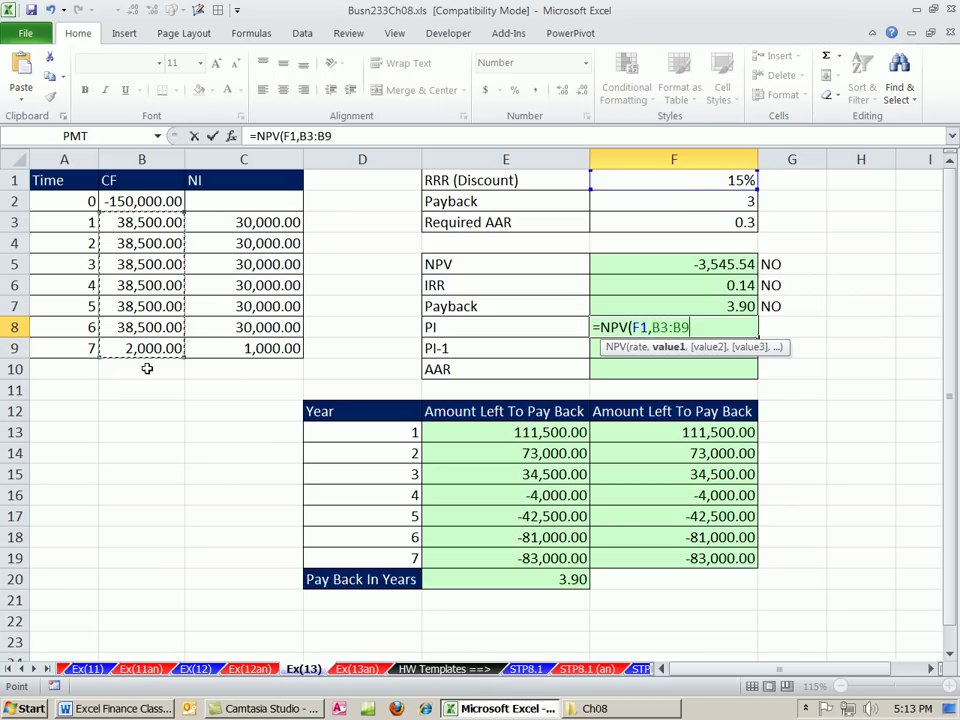
text()/)
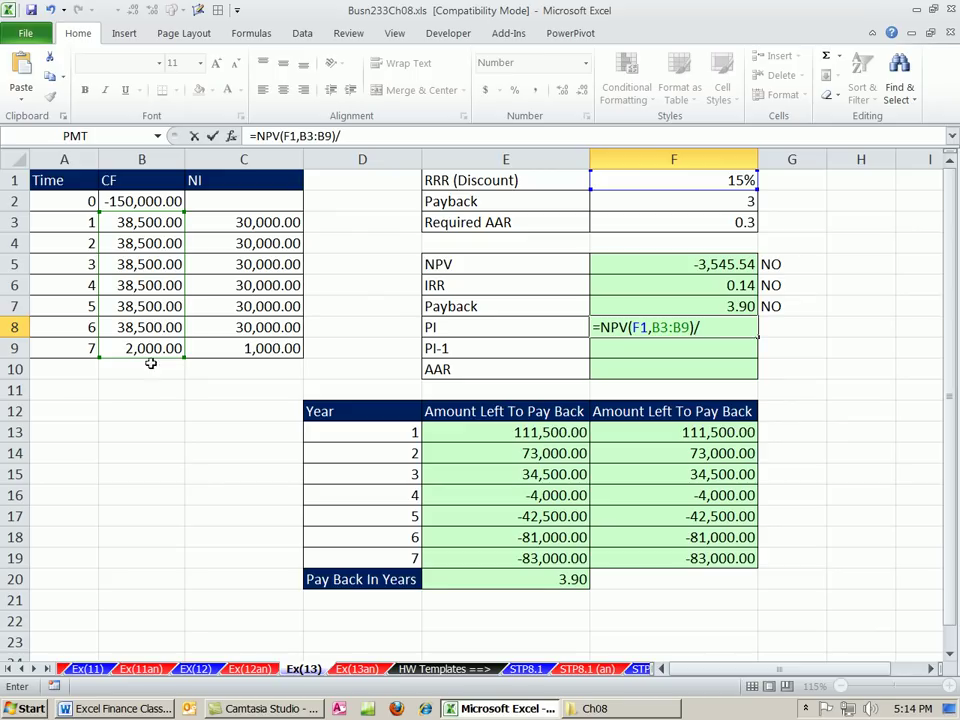
text(-)
click(145, 201)
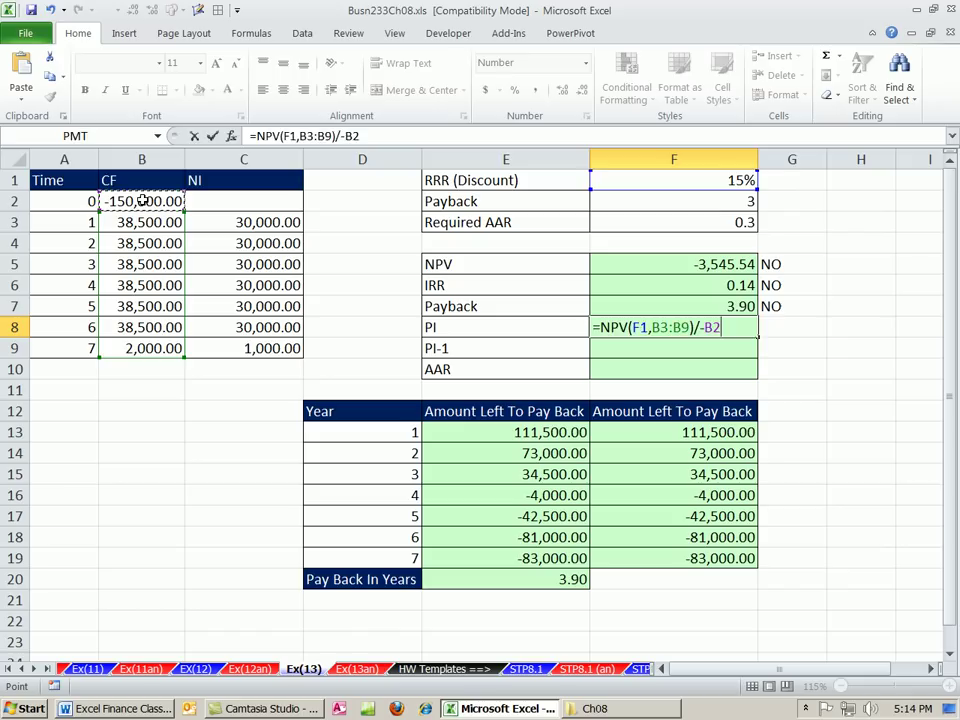
key(Return)
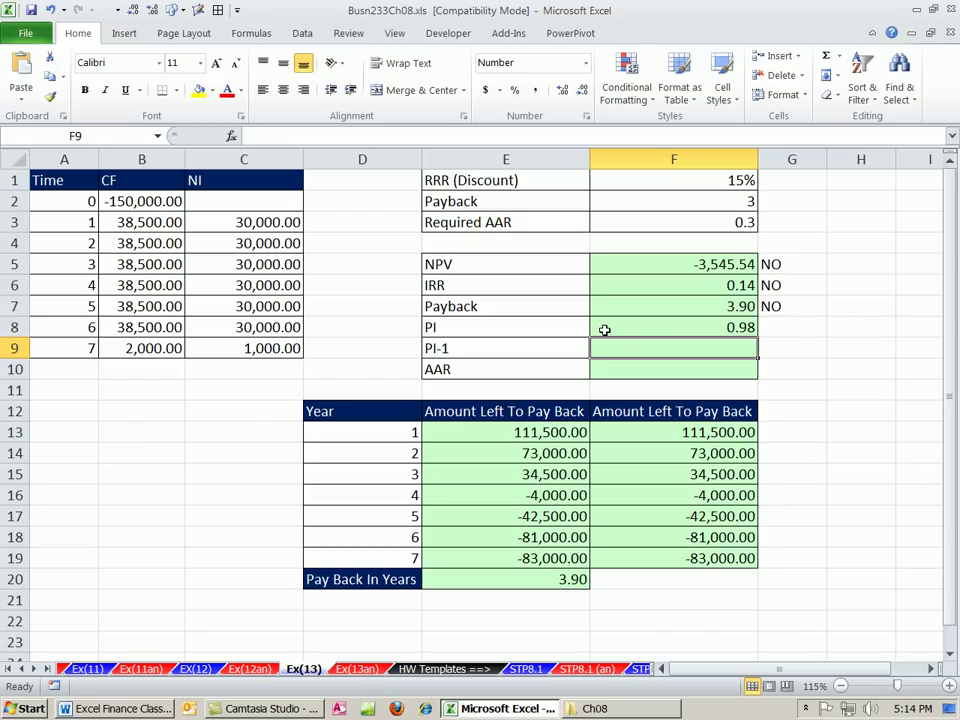
- Copy the PI formula into F9 as =NPV(F1,B3:B9)/-B2-1, showing -0.02
double_click(722, 328)
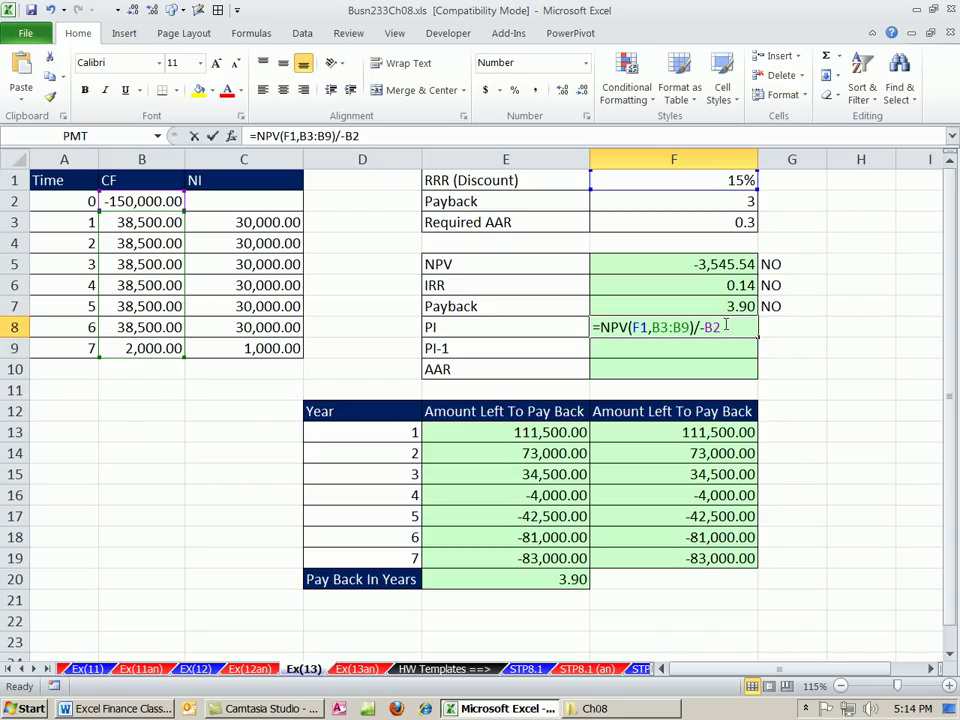
drag(730, 327, 518, 323)
key(ctrl+c)
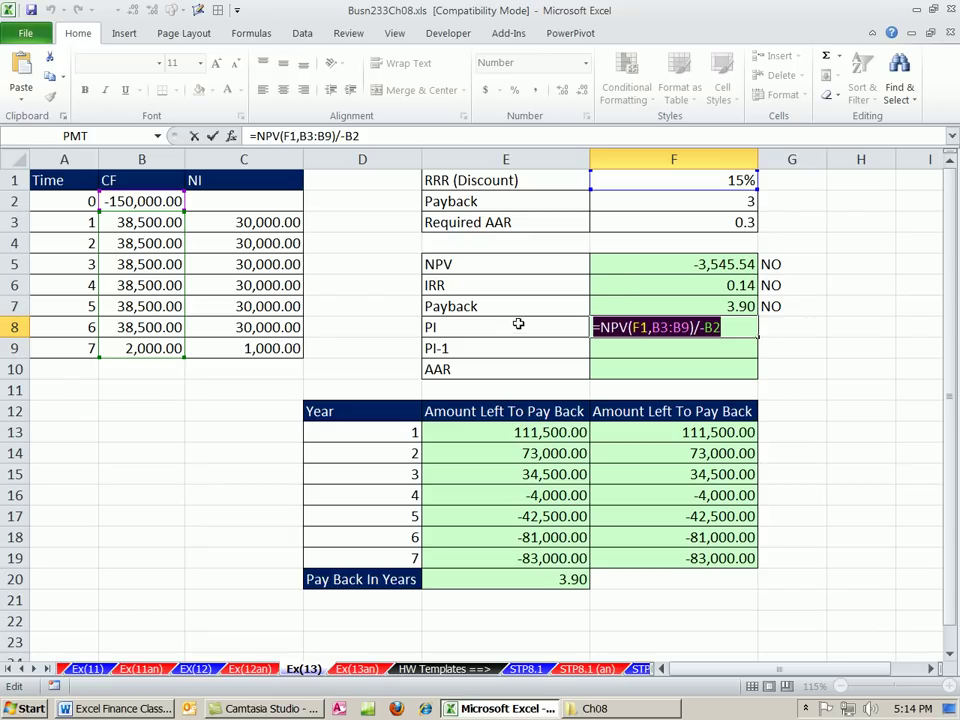
key(ctrl+Return)
click(643, 350)
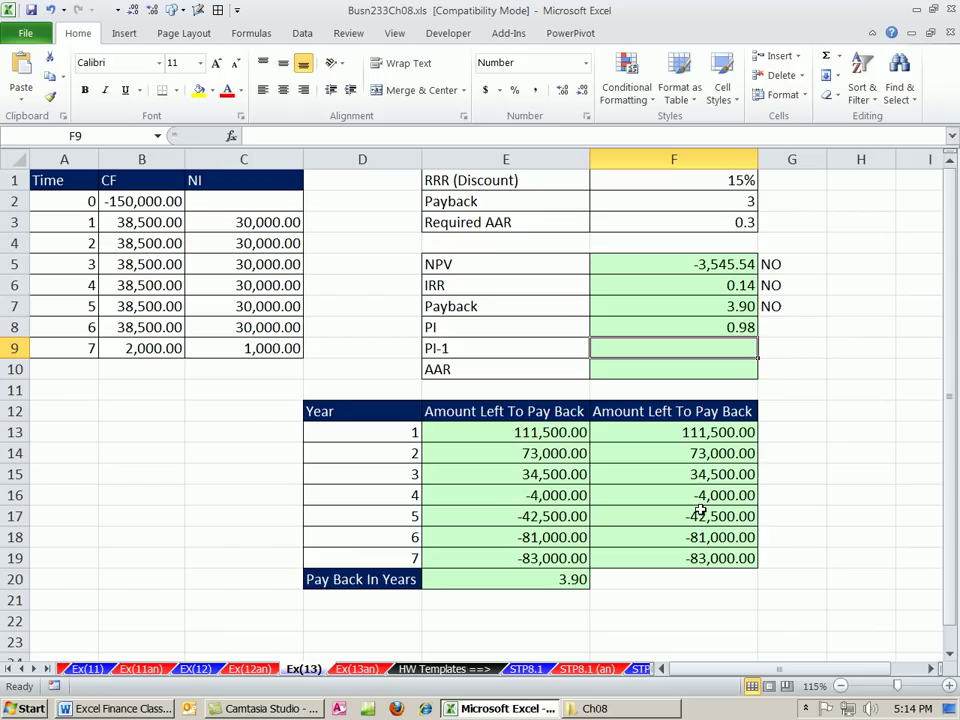
text(=)
key(ctrl+v)
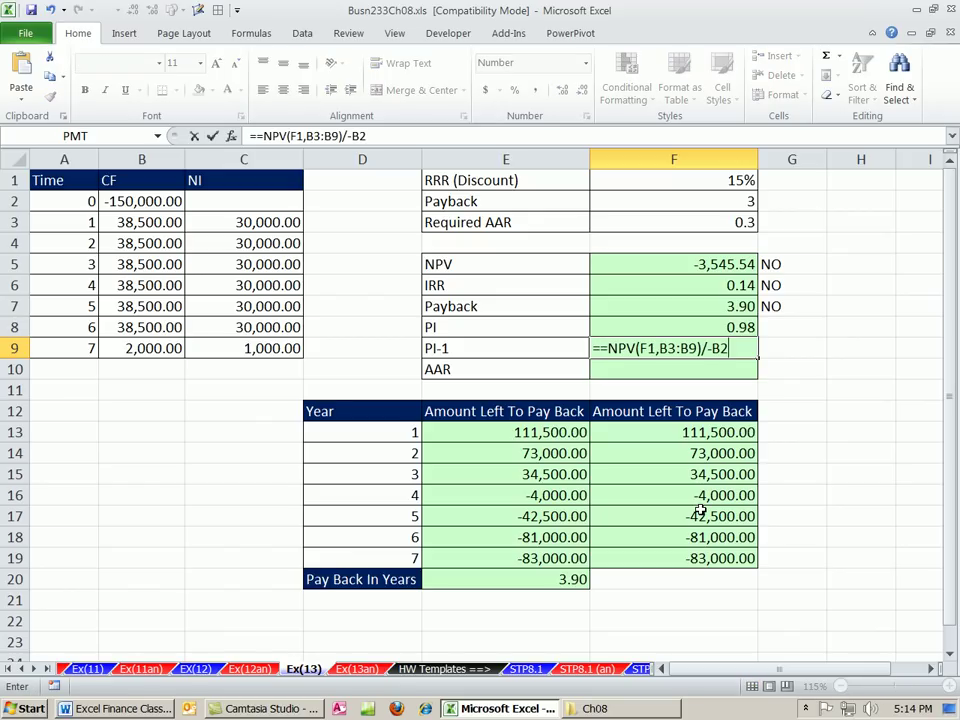
click(607, 348)
key(BackSpace)
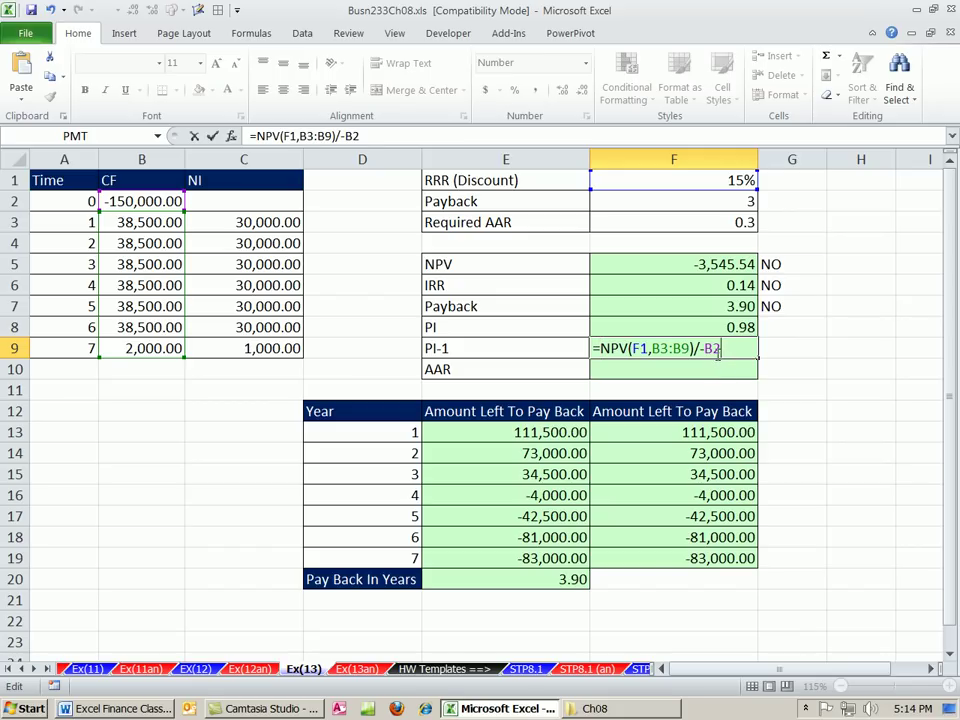
key(ctrl+Return)
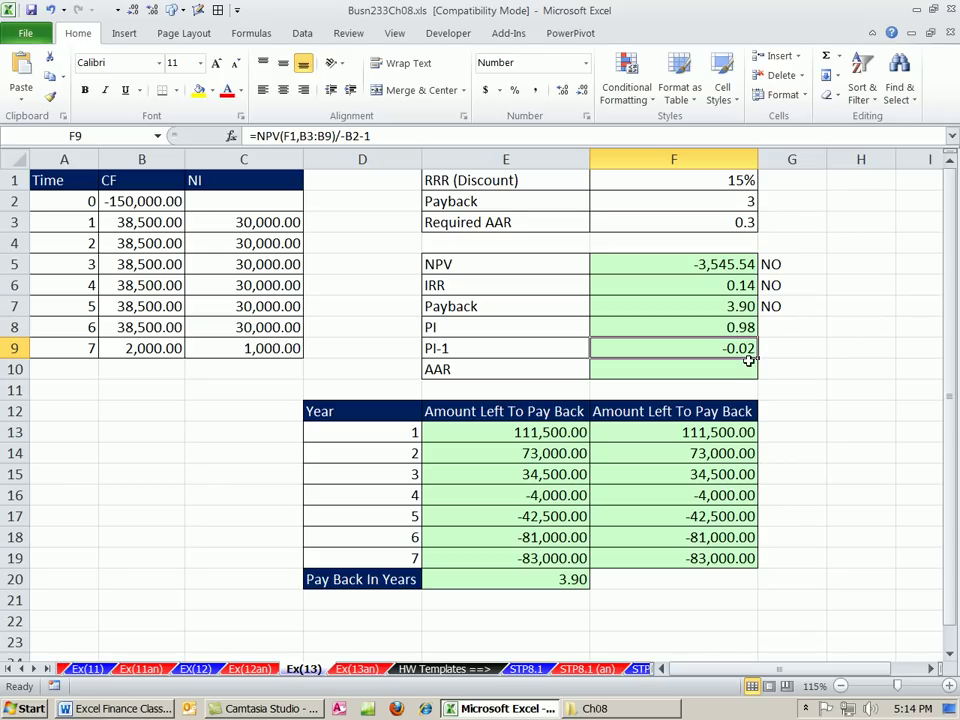
- Enter =AVERAGE(C3:C9)/(-B2/2) in F10 so the average accounting return shows 0.34
click(690, 374)
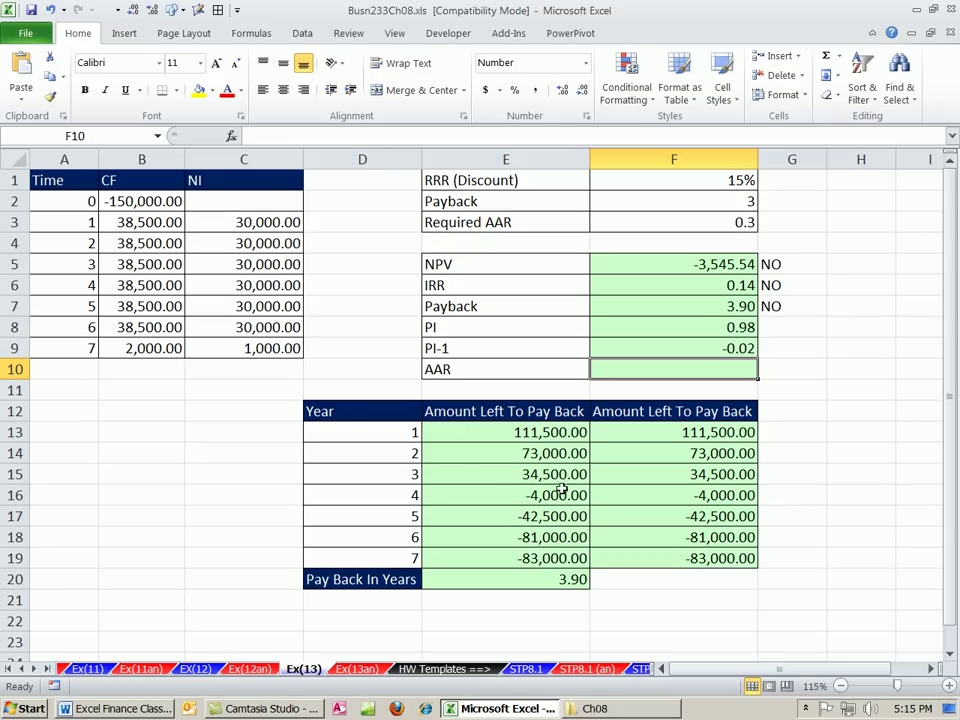
text(=aver)
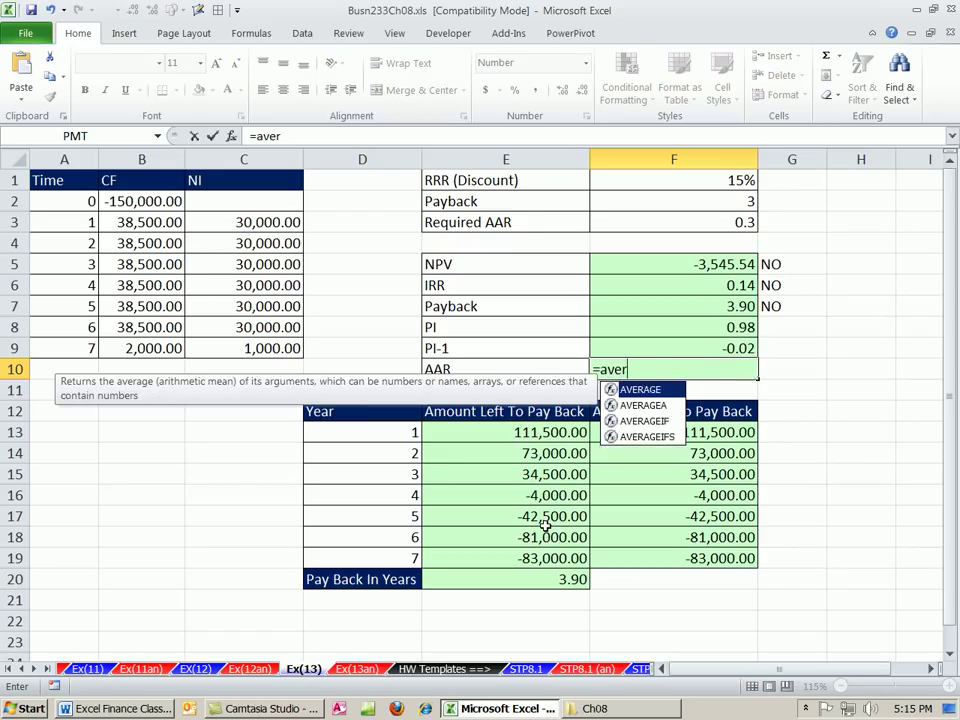
key(Tab)
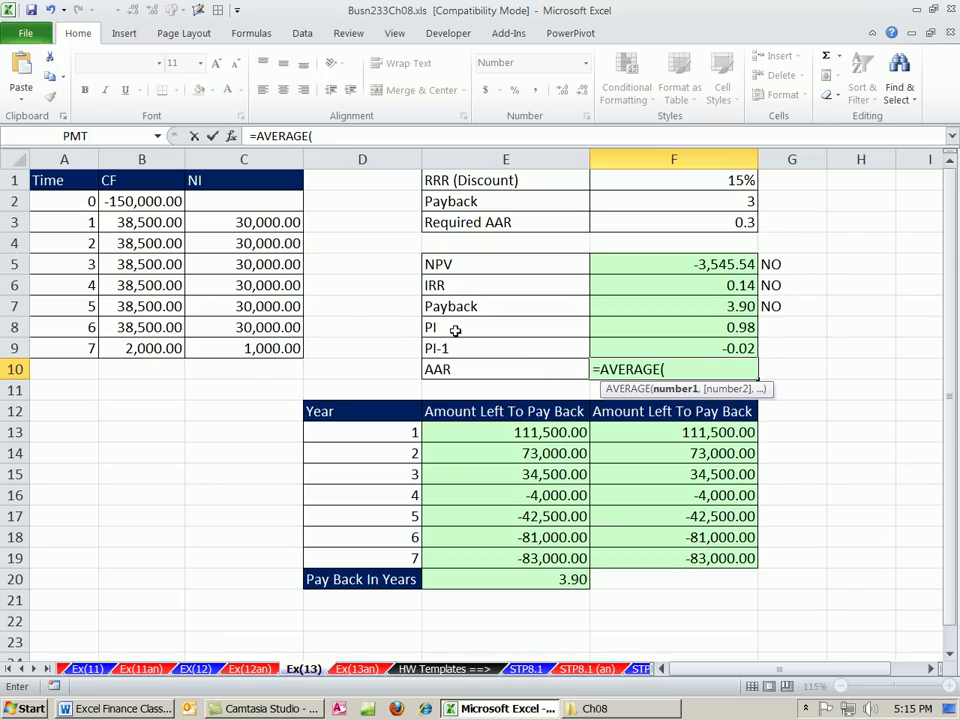
click(240, 222)
drag(240, 222, 248, 348)
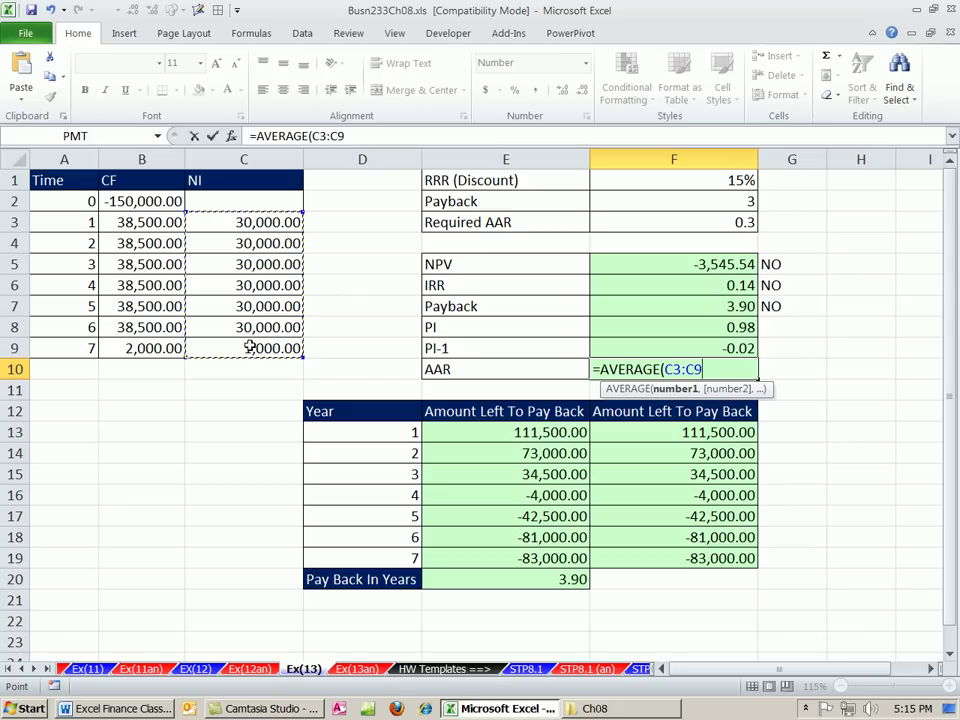
text())
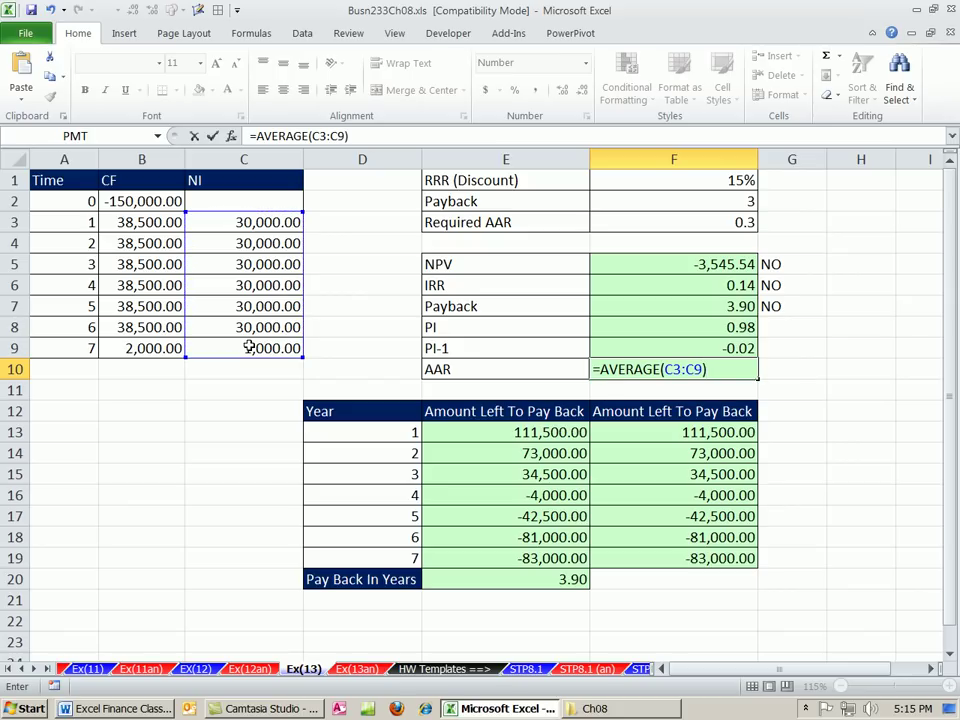
text(/(-)
click(135, 203)
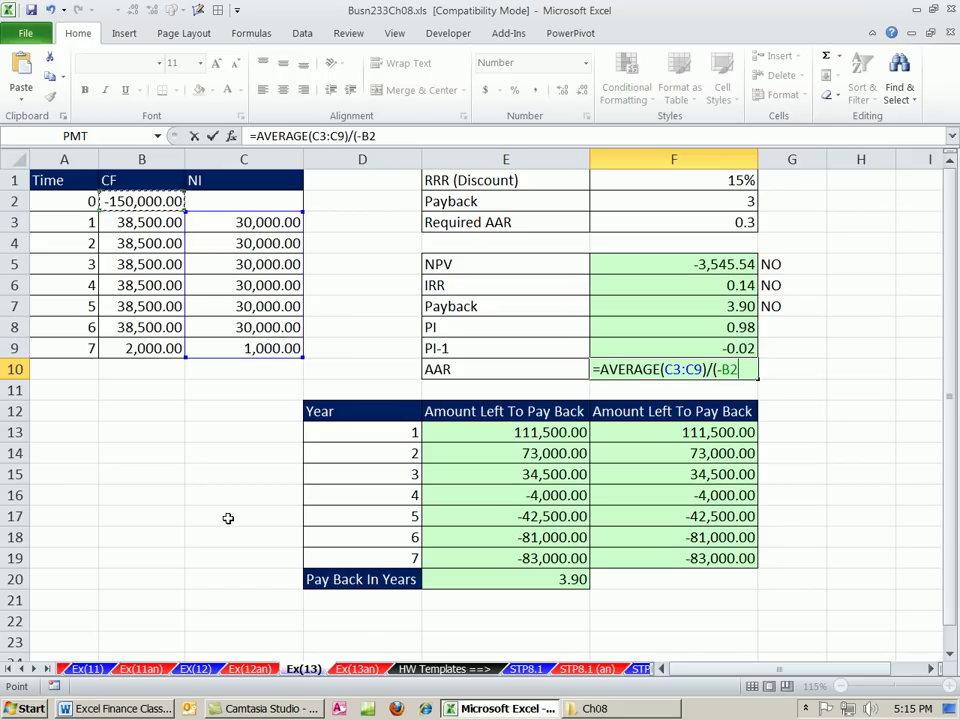
text(/2))
key(ctrl+Return)
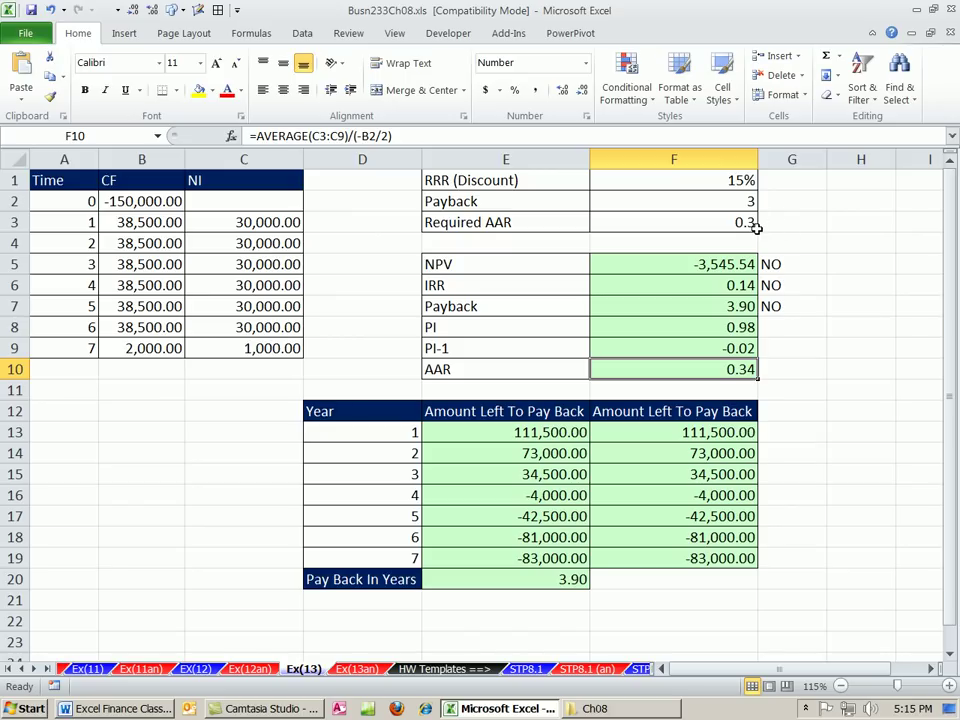
- Enter YES as the AAR decision in G10
click(788, 373)
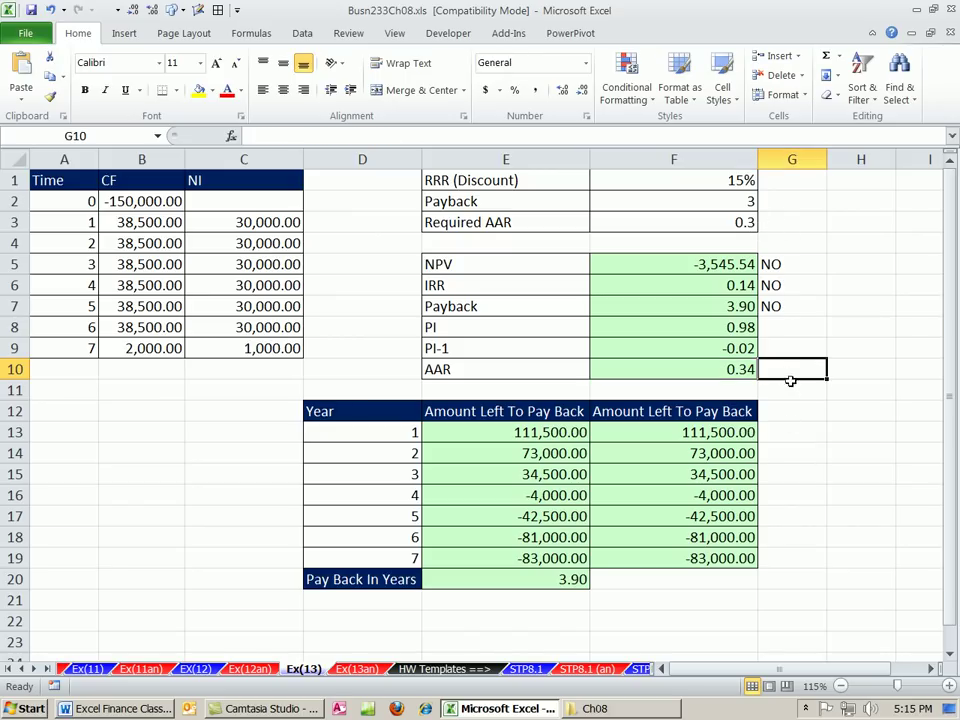
text(YES)
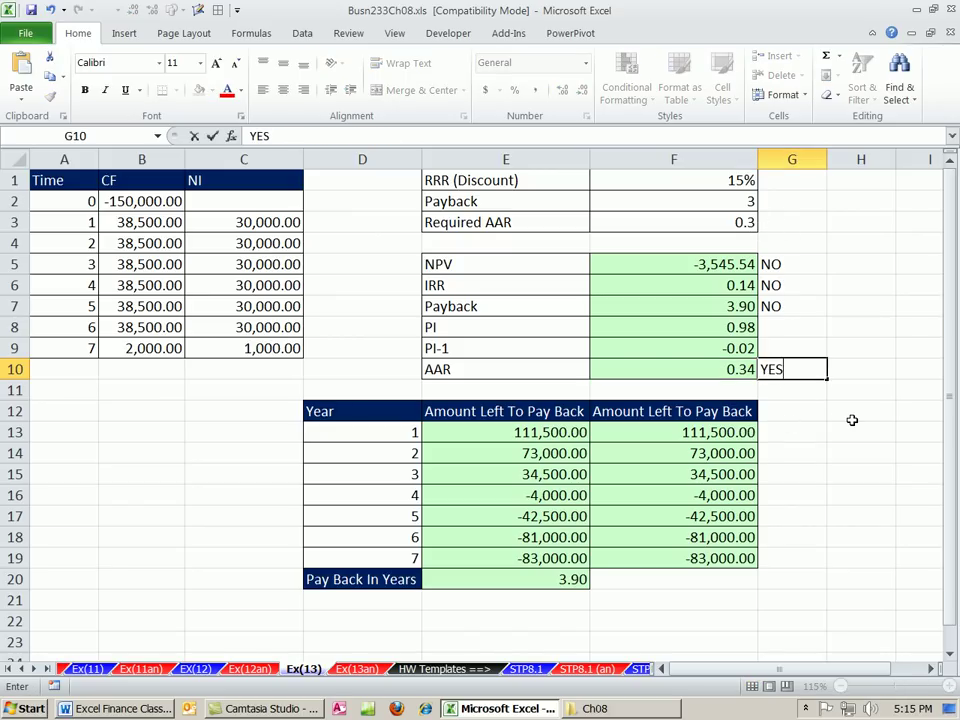
click(790, 322)
- Fill the Payback NO from G7 down to the PI and PI-1 rows, then review the AAR and Payback labels
click(790, 312)
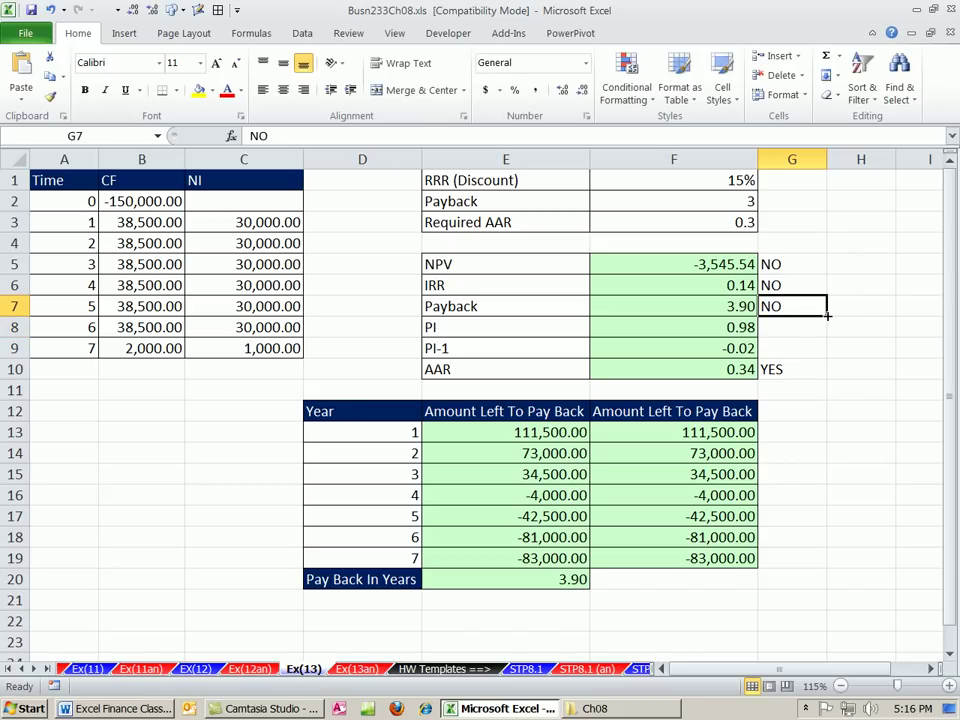
drag(826, 316, 838, 360)
click(836, 392)
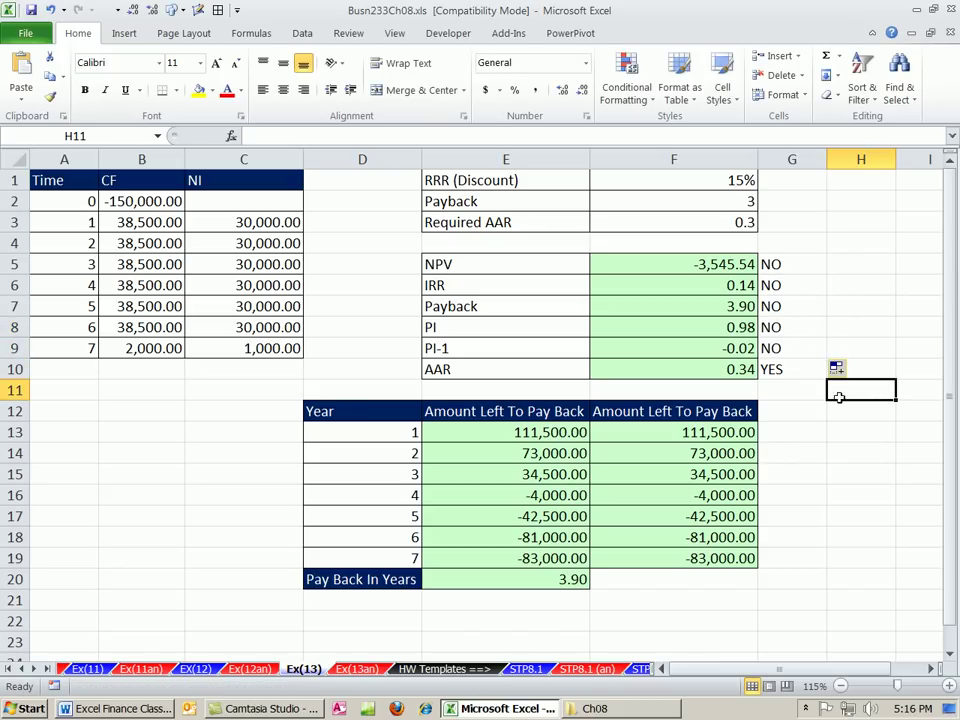
click(505, 375)
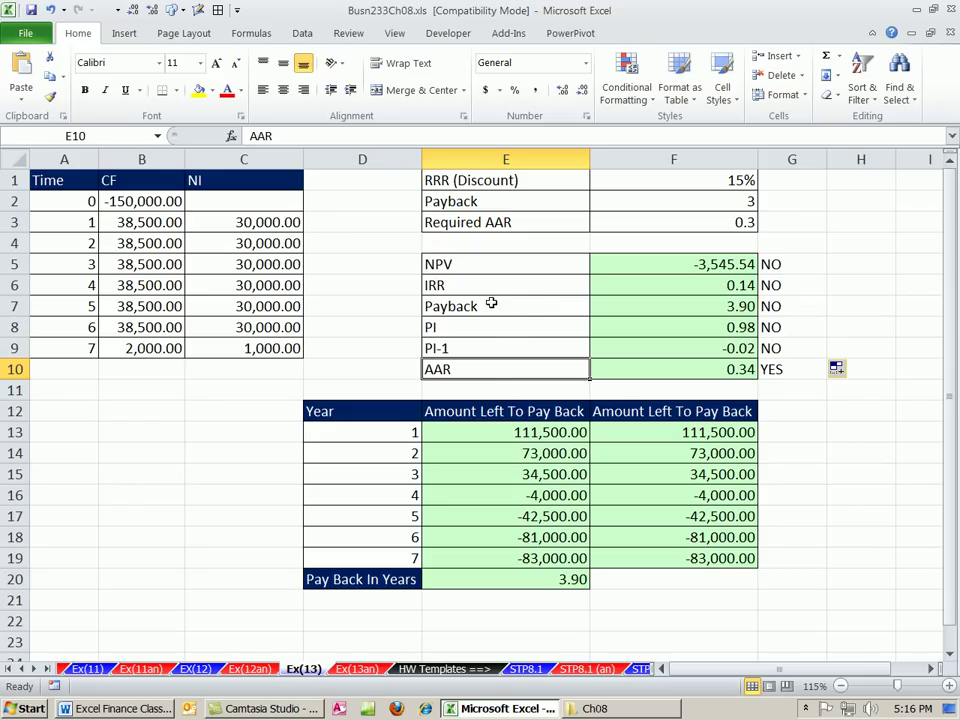
click(494, 305)
click(498, 366)
drag(809, 369, 536, 369)
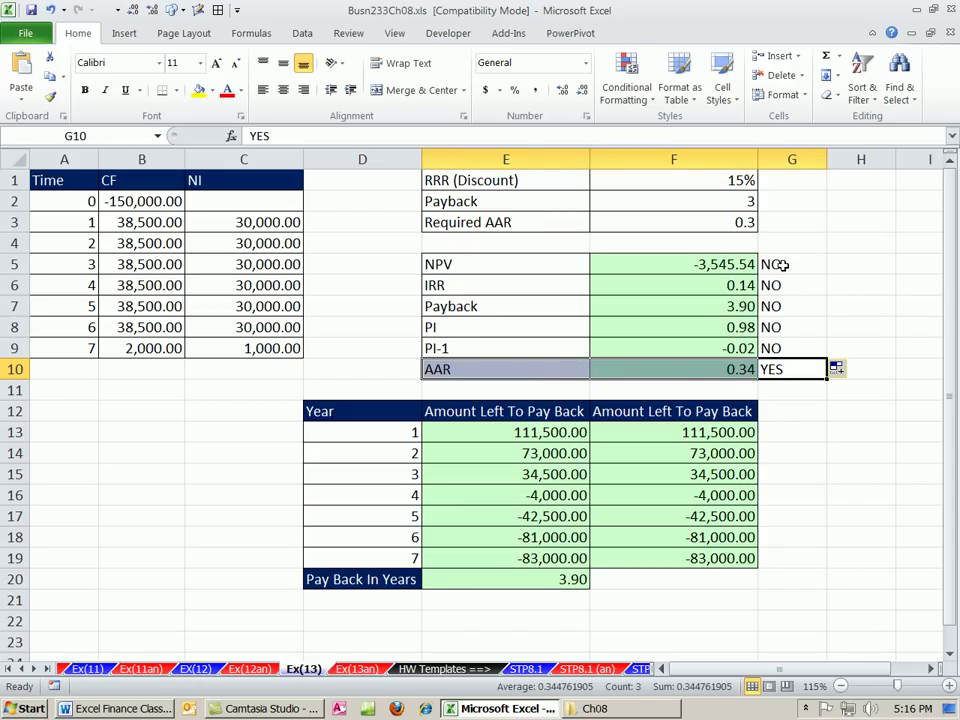
drag(781, 264, 797, 369)
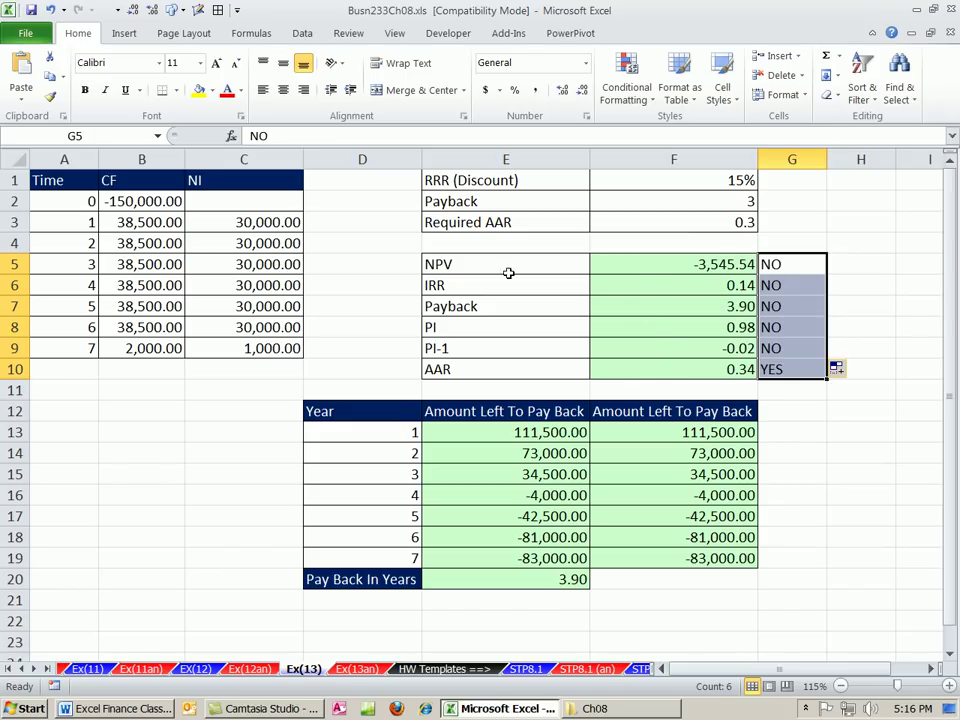
click(468, 267)
drag(468, 267, 840, 265)
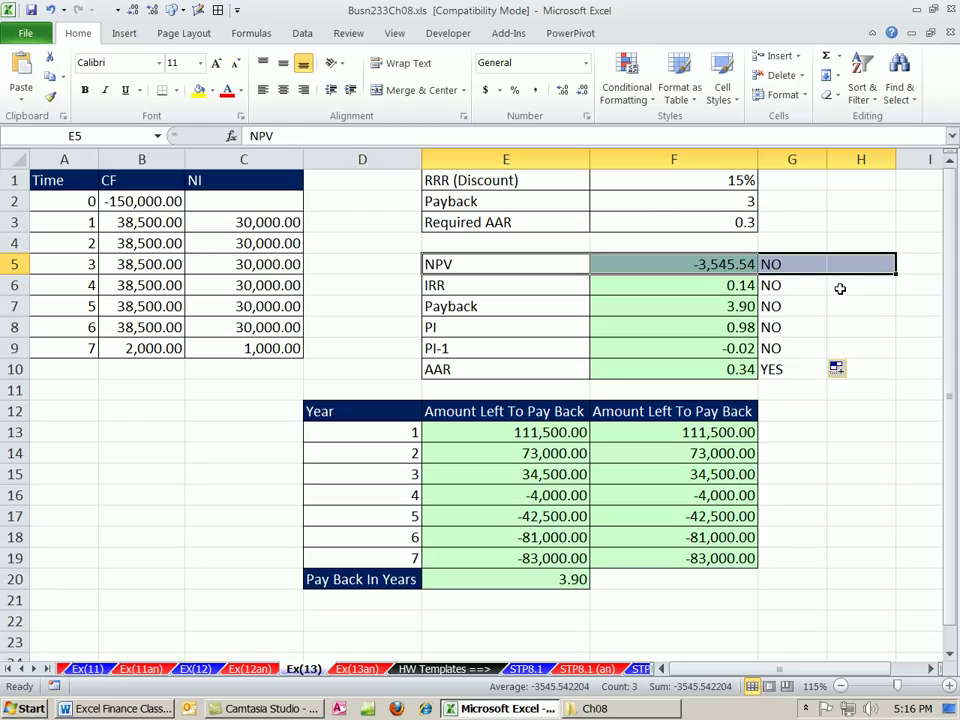
drag(576, 262, 844, 369)
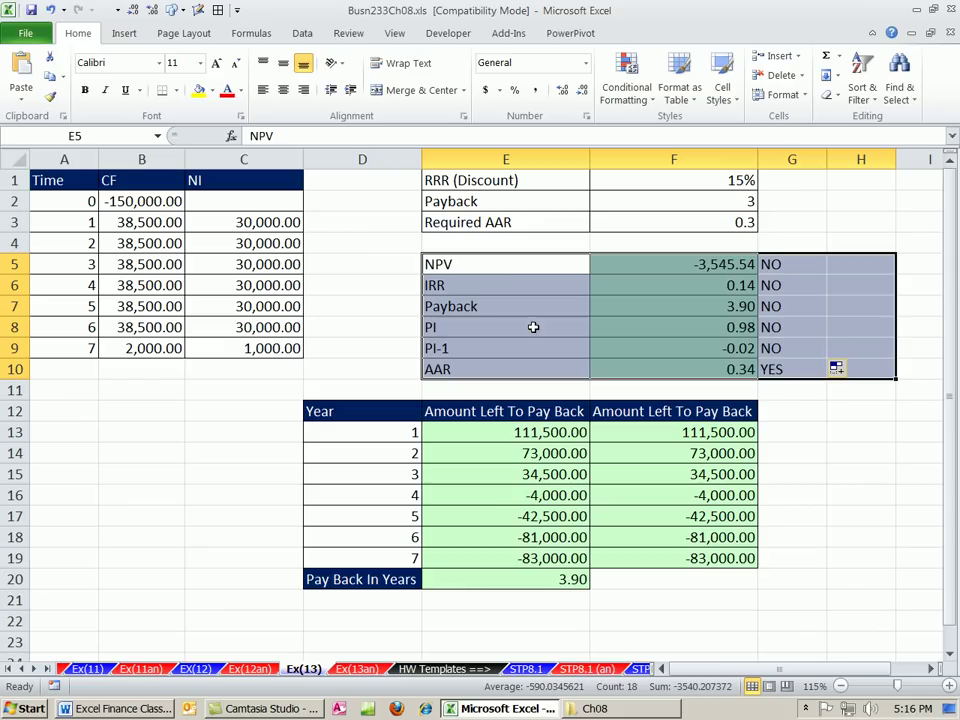
drag(508, 267, 530, 355)
drag(790, 262, 794, 356)
click(793, 370)
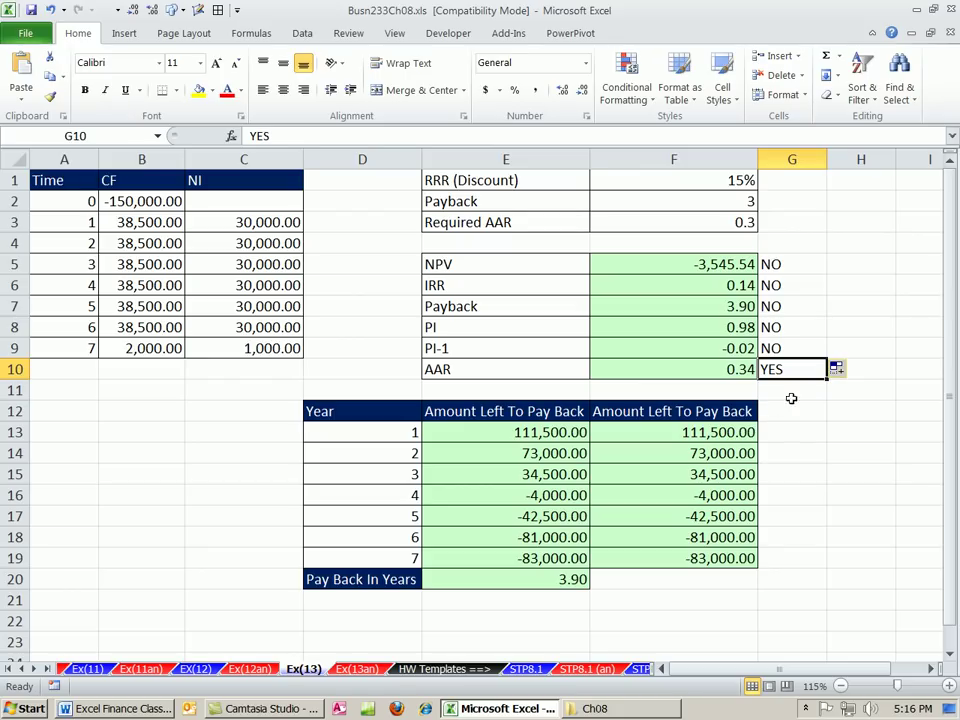
click(857, 390)
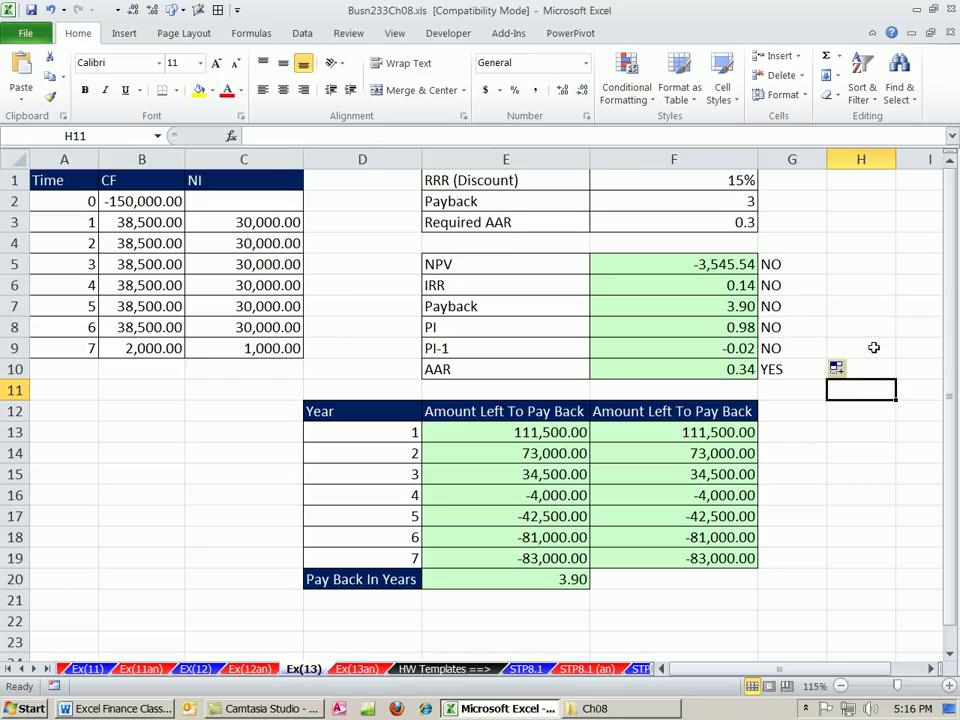